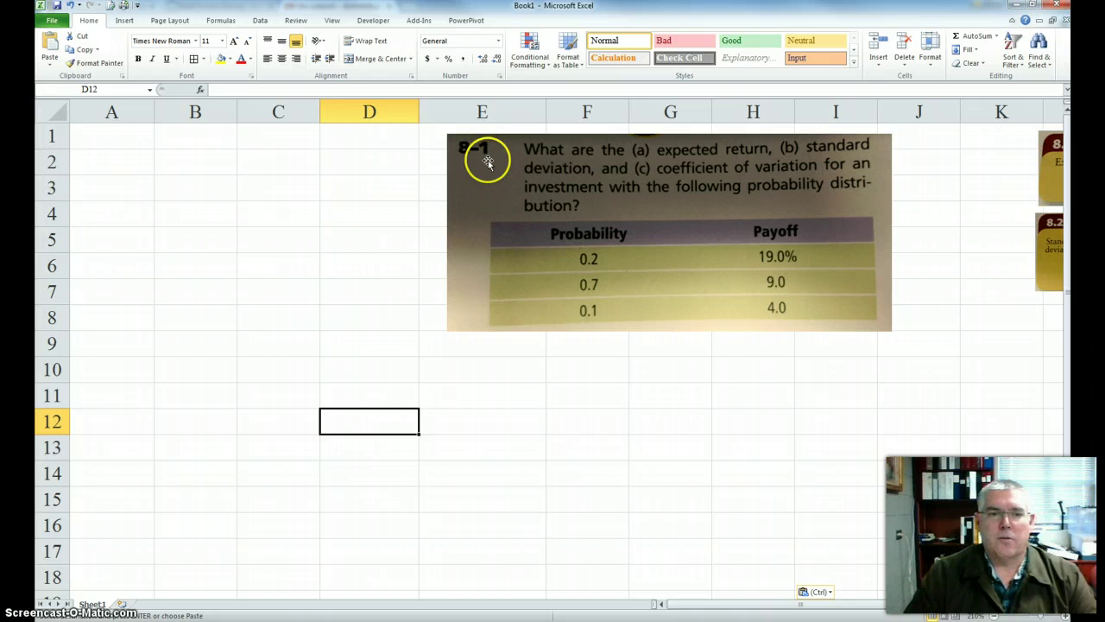
Step: Enter the heading "Given:" in A1 and the column labels "Pr" in A2 and "r" in B2
click(112, 138)
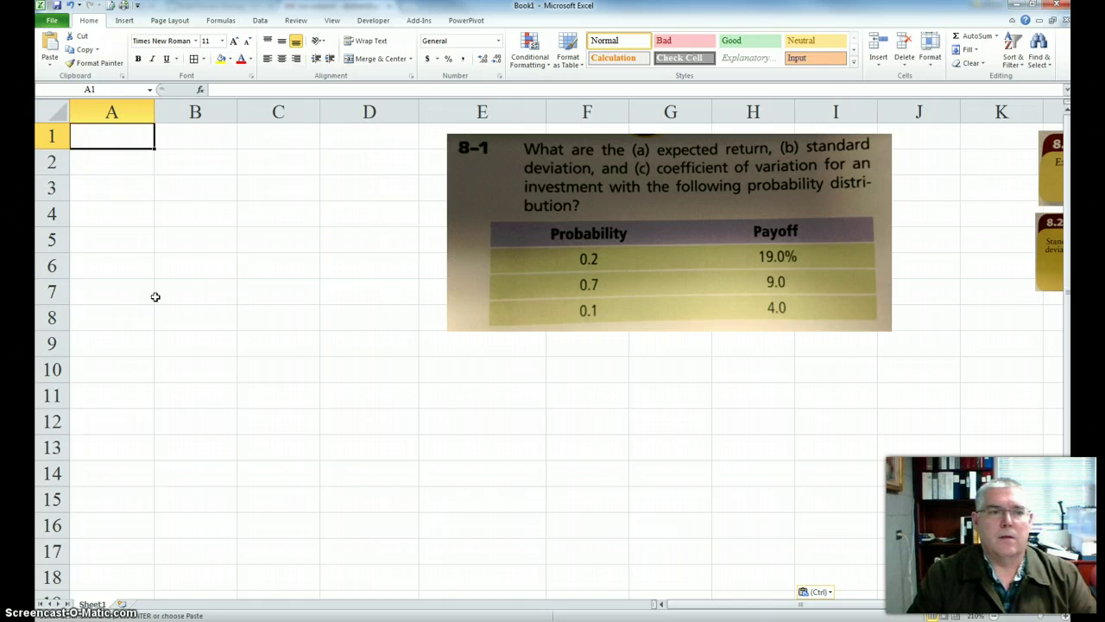
text(Gi)
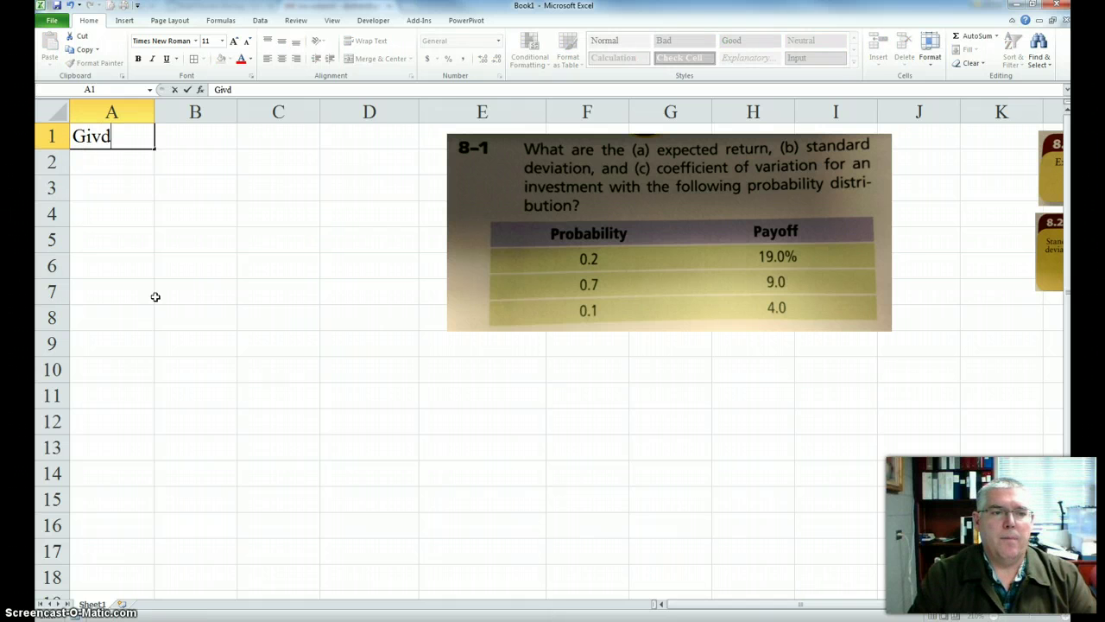
text(ven:)
key(Return)
text(R)
text(r)
key(Tab)
text(r)
key(Return)
Step: Enter the probabilities 0.2, 0.7 and 0.1 in cells A3 to A5
key(Left)
text(0.2)
key(Return)
text(.)
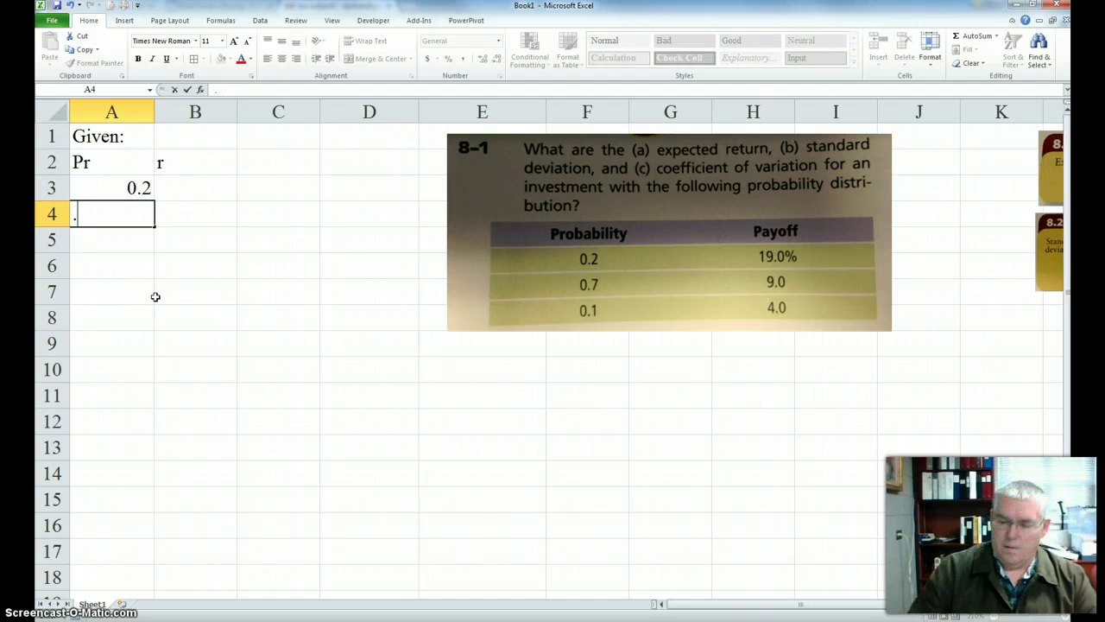
key(Return)
text(.1)
key(Return)
Step: Enter the payoffs 19%, 9% and 4% in cells B3 to B5
key(Up)
key(Up)
key(Up)
key(Right)
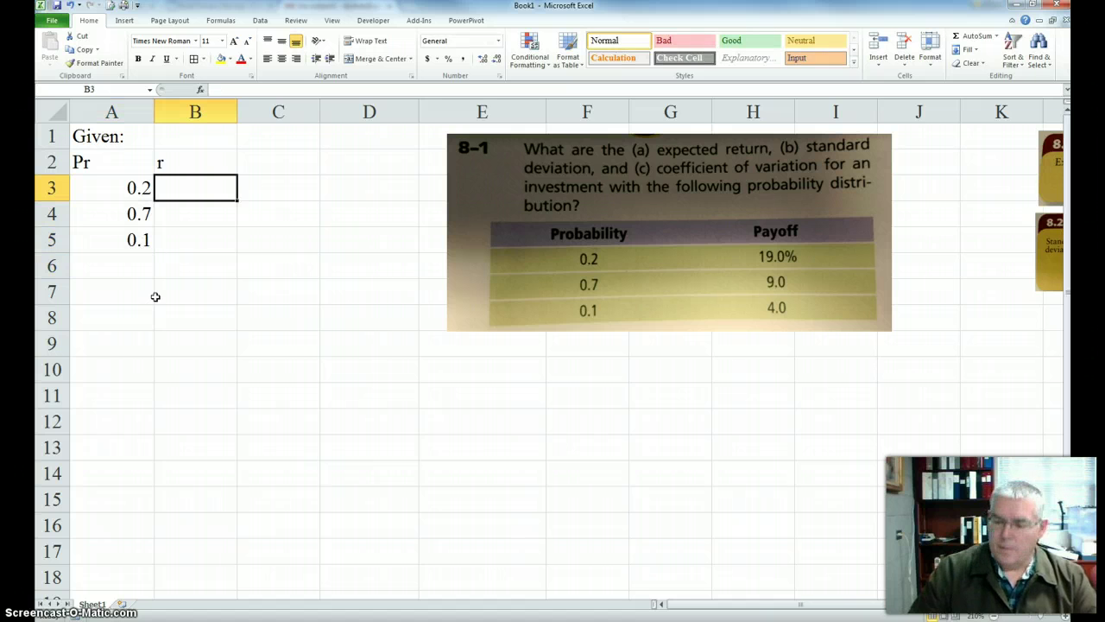
text(19%)
key(Return)
text(9)
key(Return)
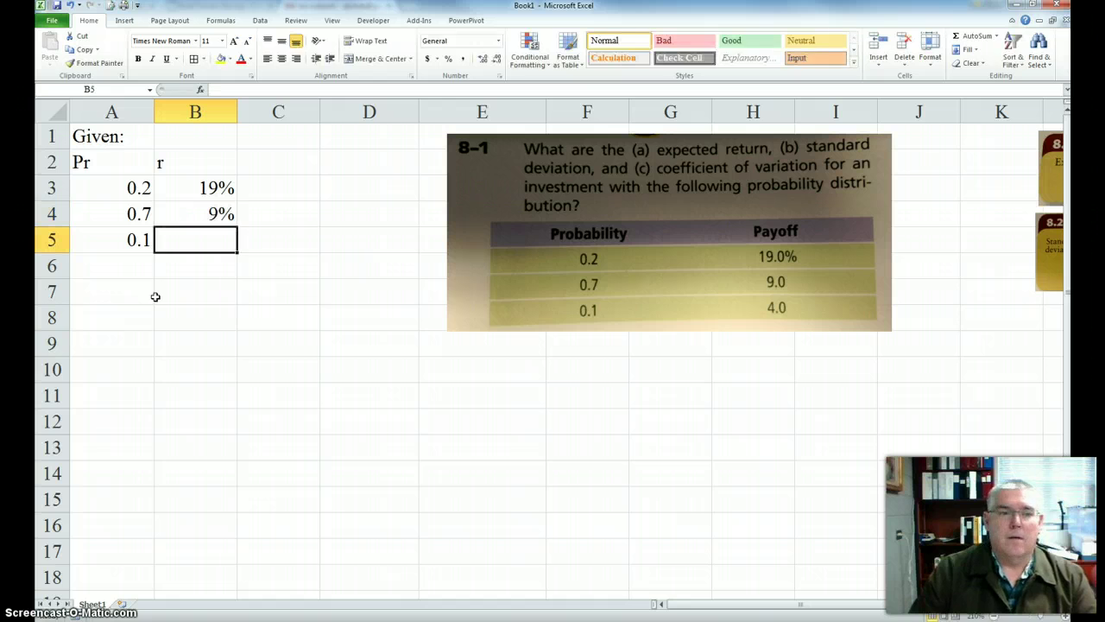
text(4)
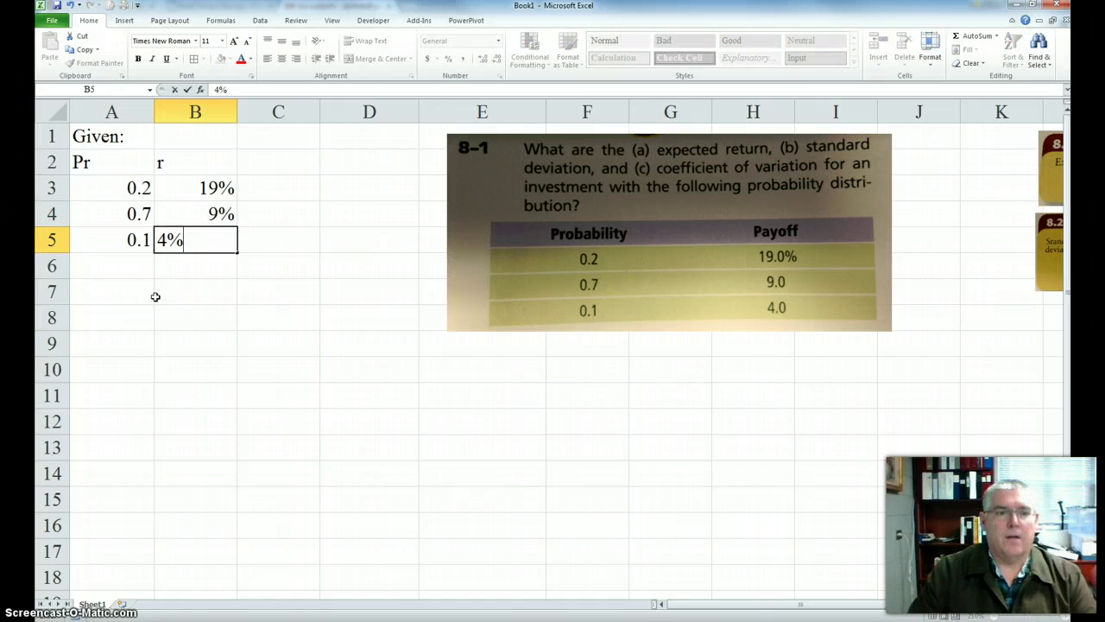
text(%)
key(Return)
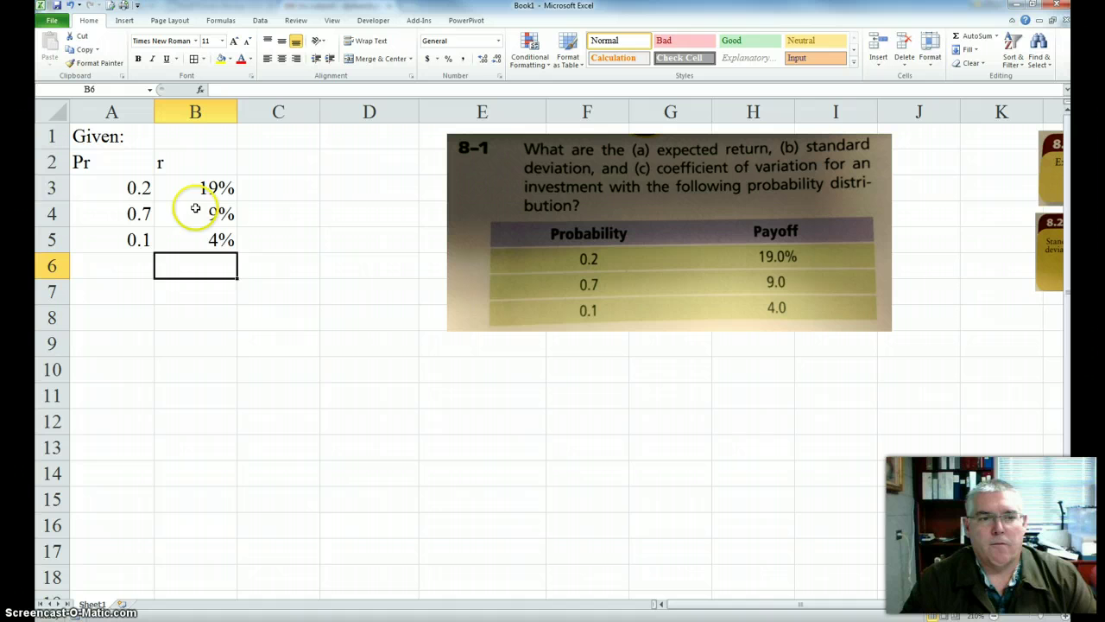
drag(195, 188, 197, 237)
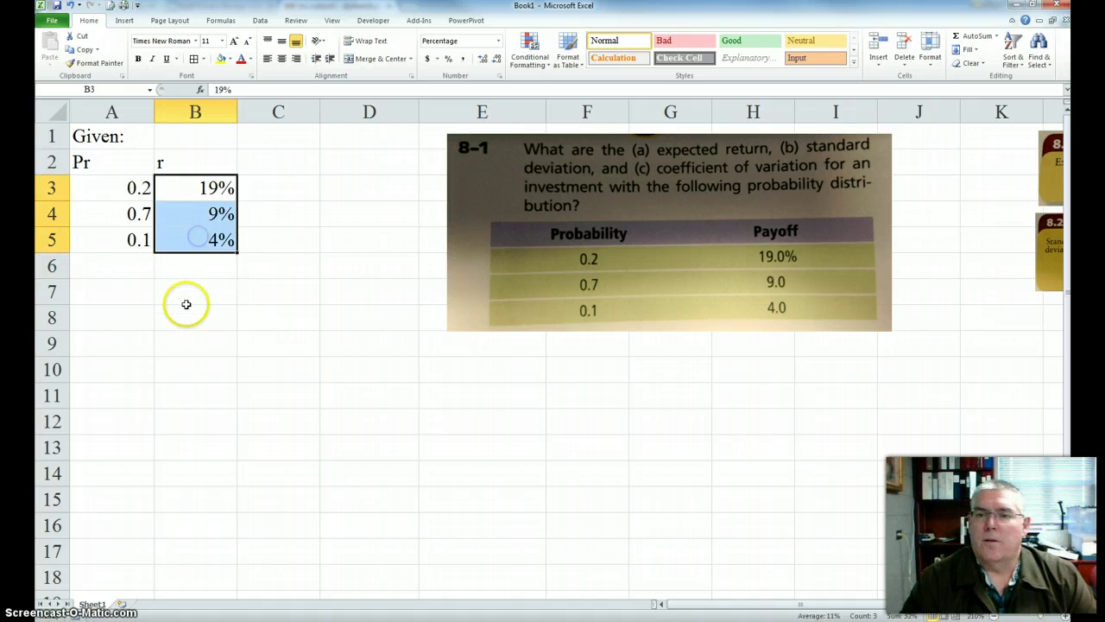
drag(130, 186, 132, 242)
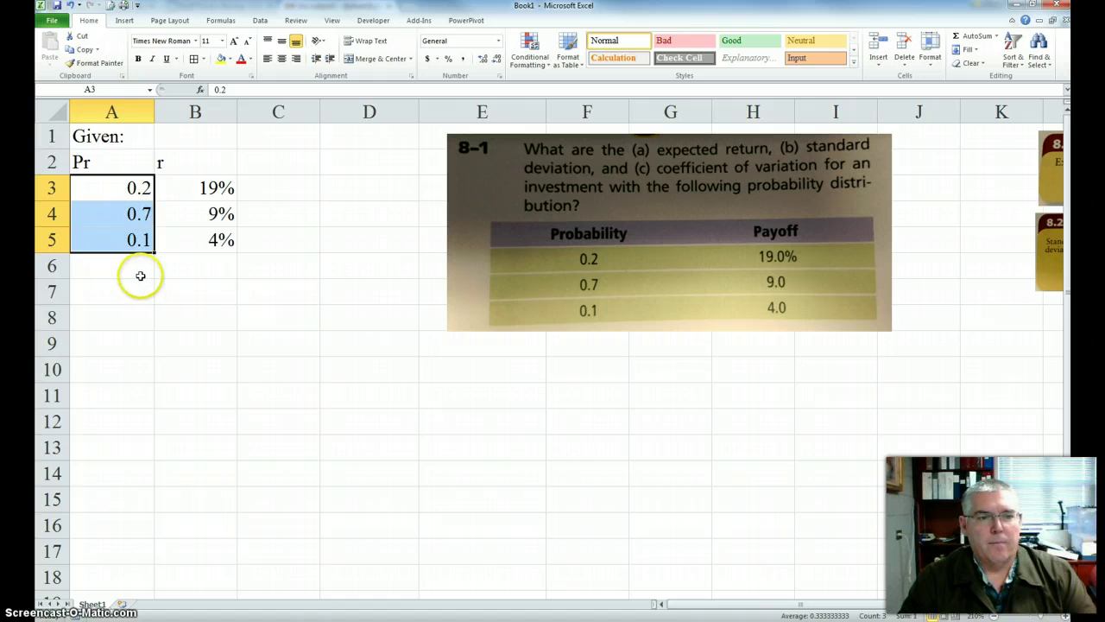
Step: Enter the heading "Find:" in A6 and the unknown "a) r-hat" in A7, with "?" in B7
click(108, 267)
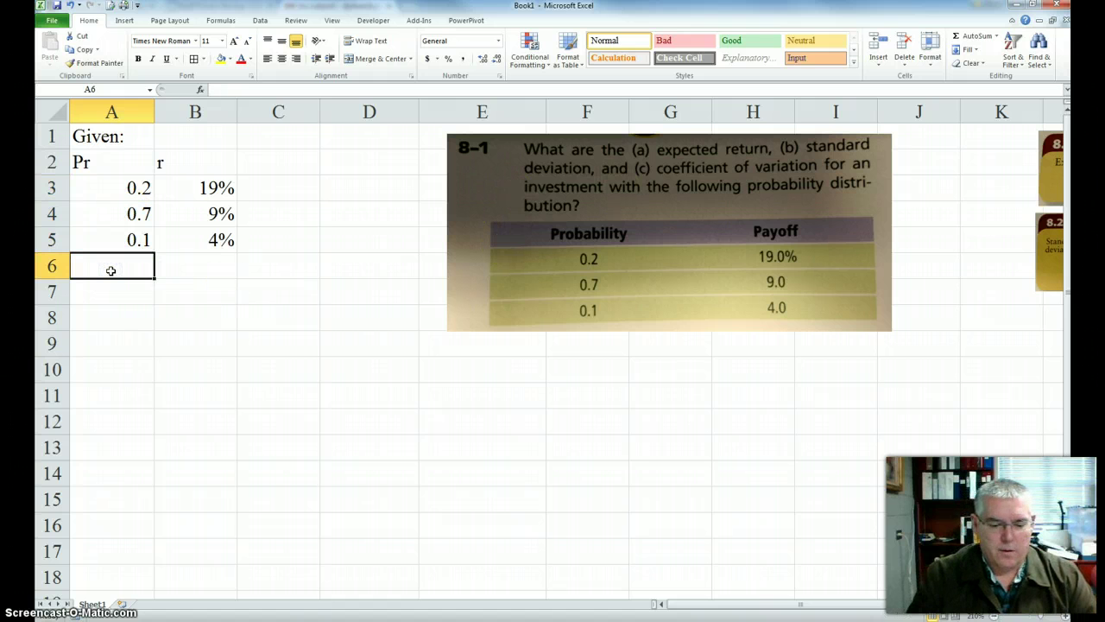
text(Find:)
key(Return)
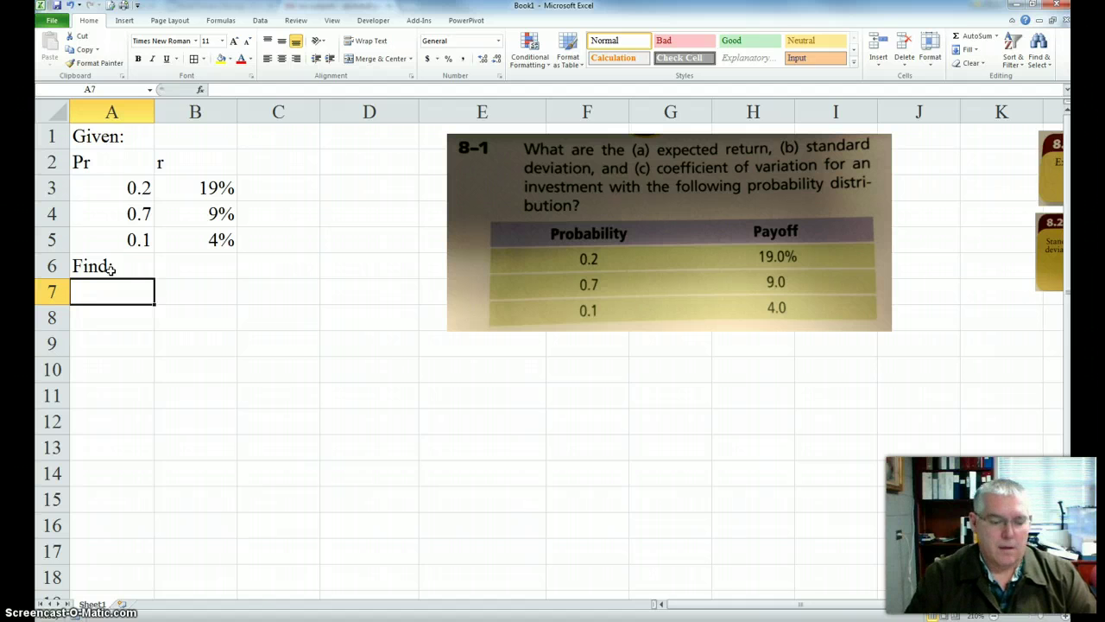
text(a) r-hat)
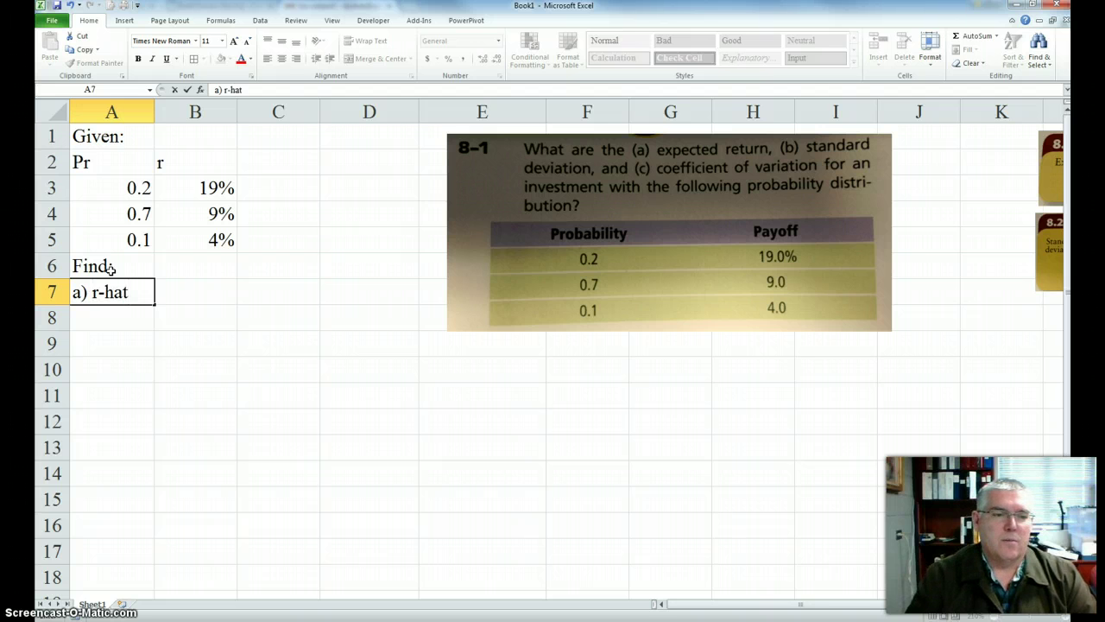
key(Tab)
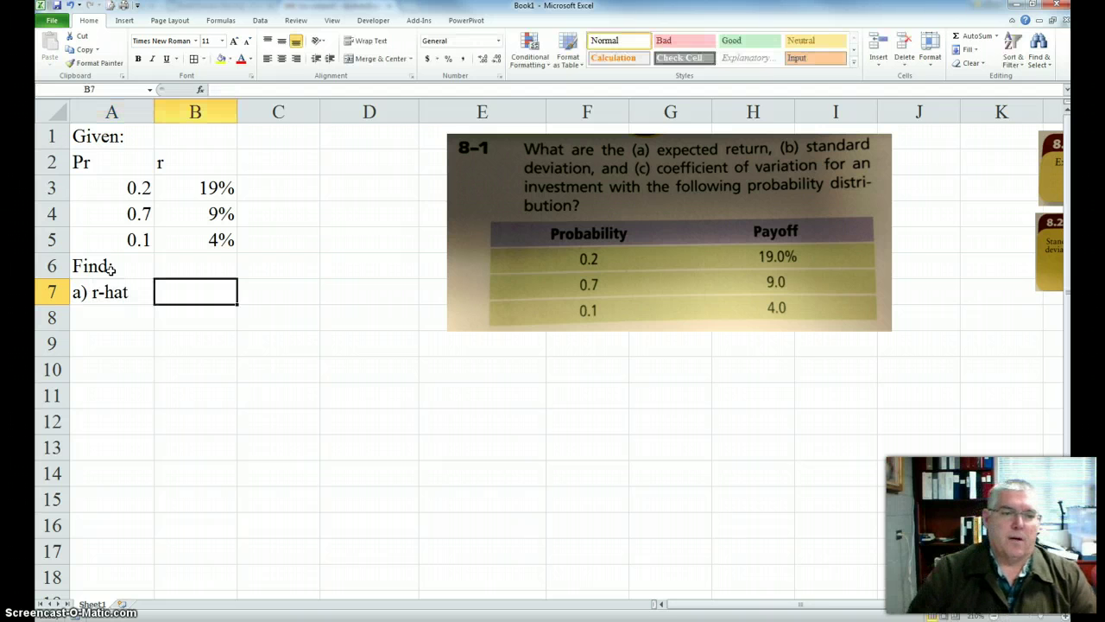
text(?)
key(Return)
Step: List the unknowns "b) std dev" in A8 and "c) CV" in A9, each with "?" beside it in column B
key(Left)
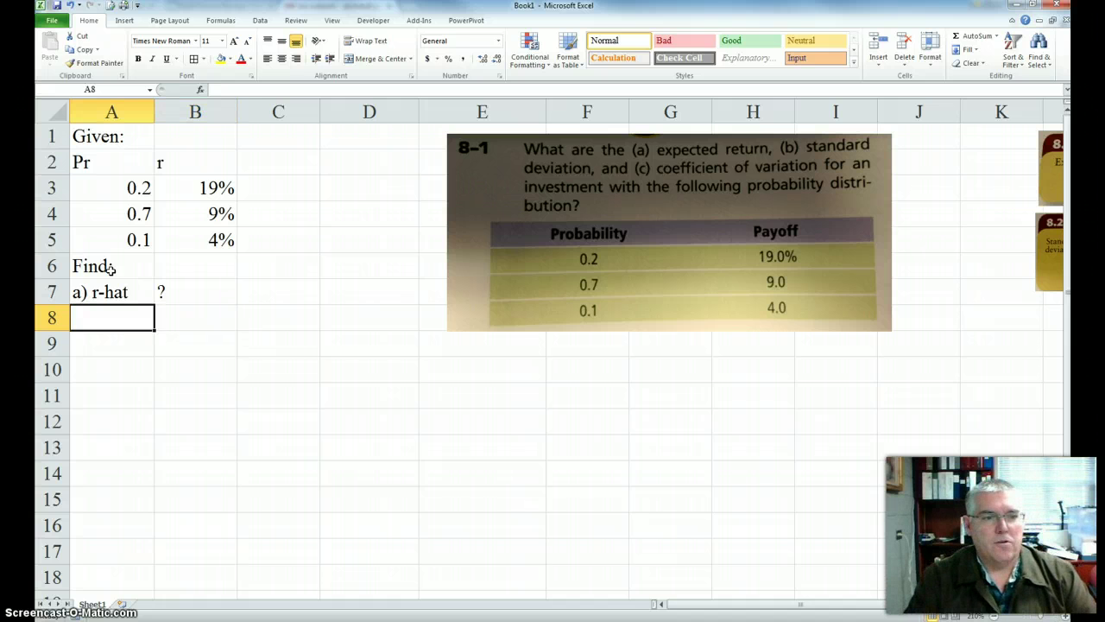
text(b) std dev)
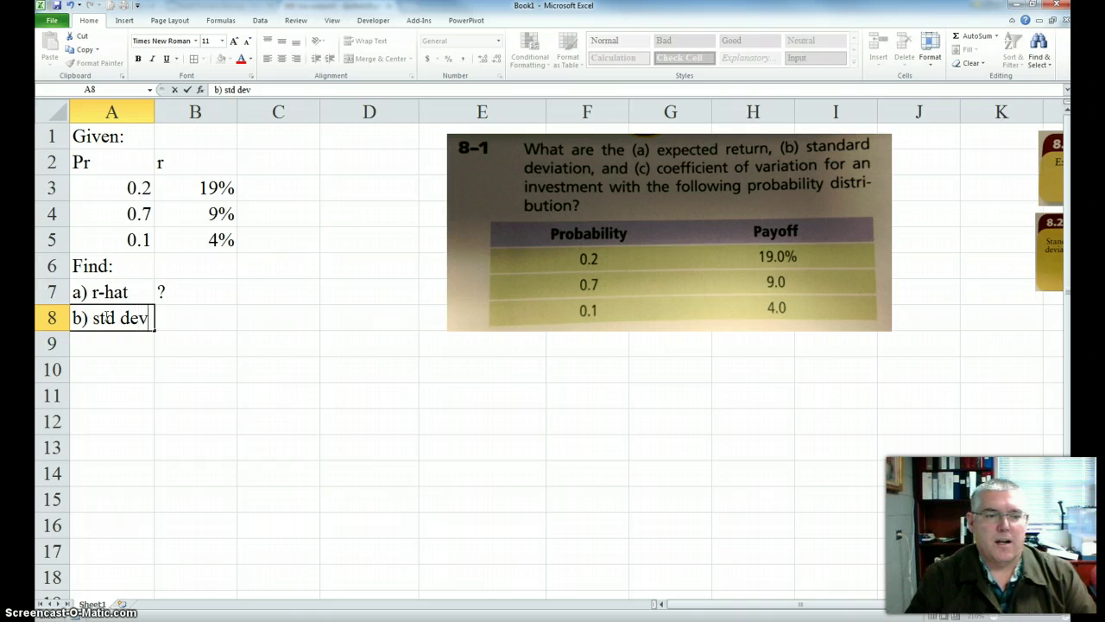
key(Tab)
text(?)
key(Return)
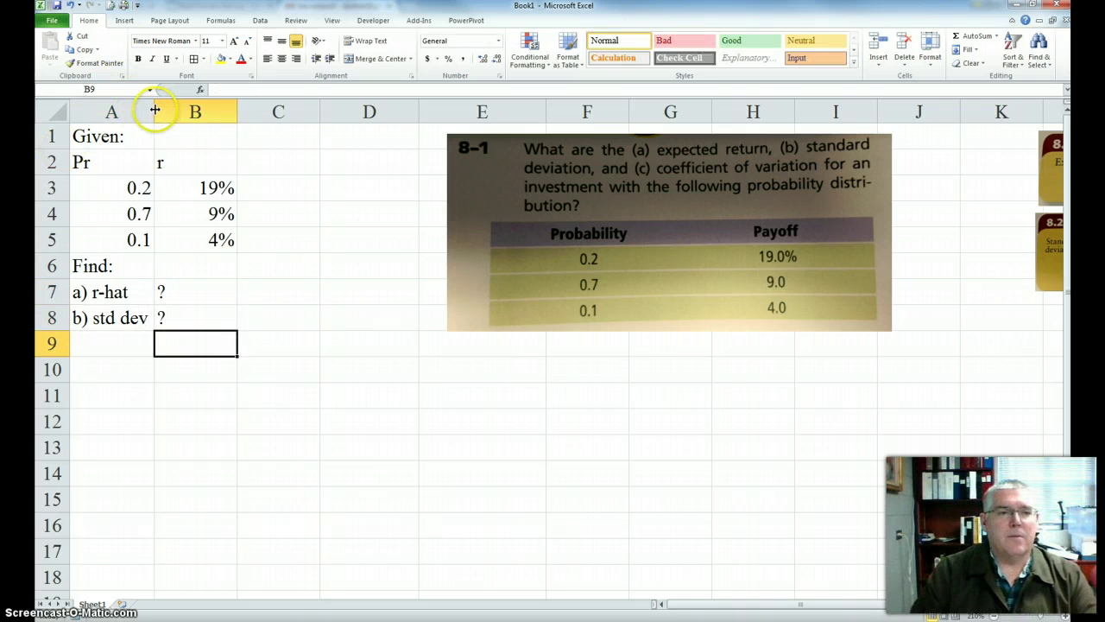
click(88, 343)
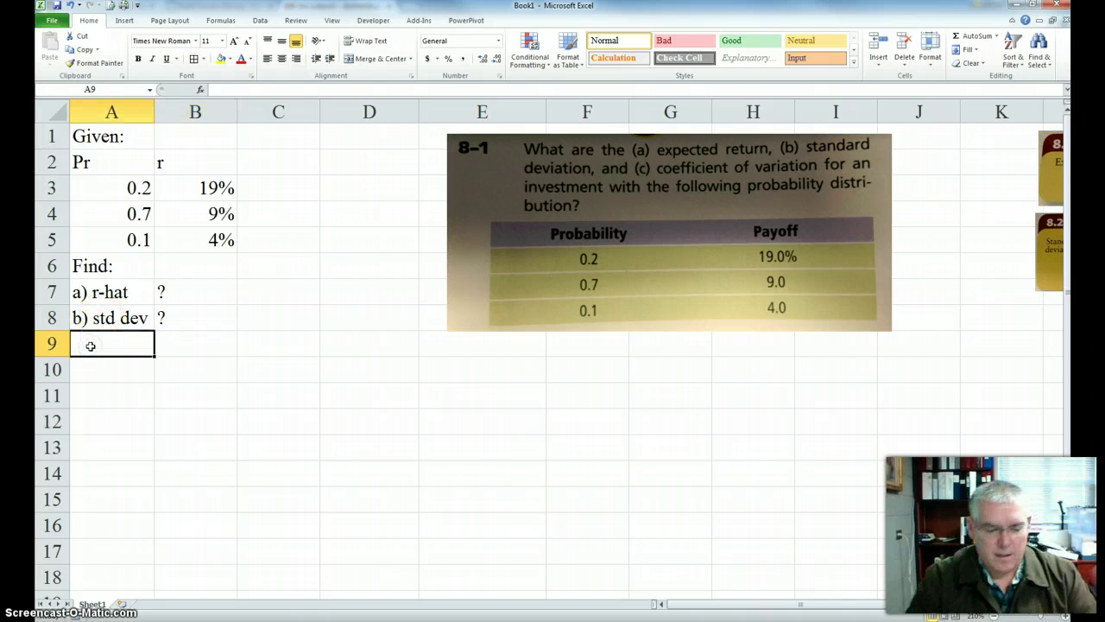
text(c) CV)
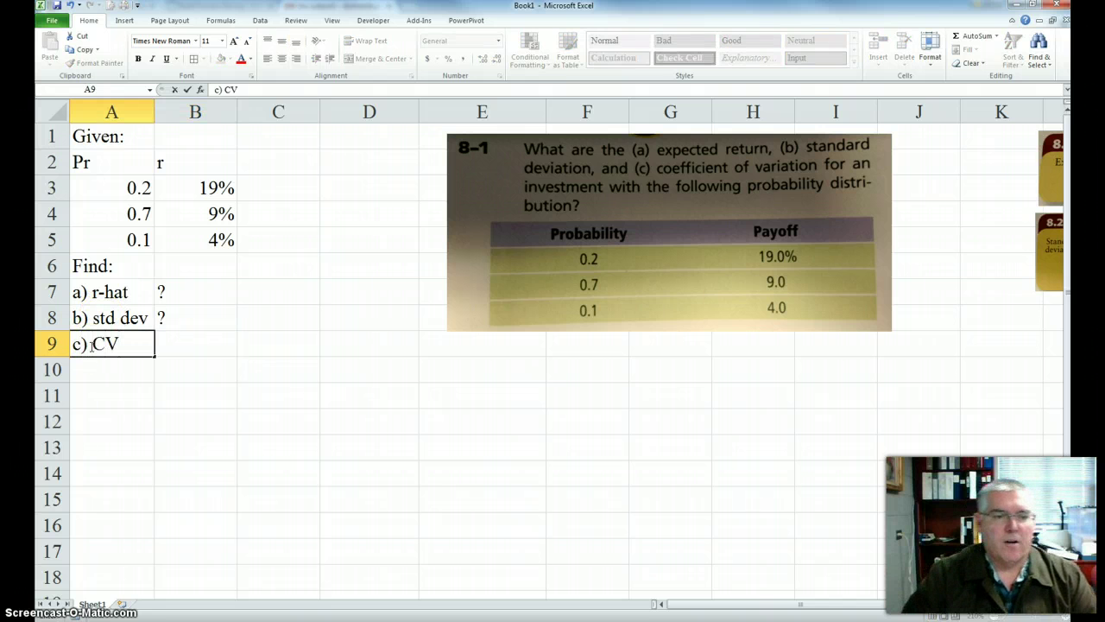
key(Tab)
text(?)
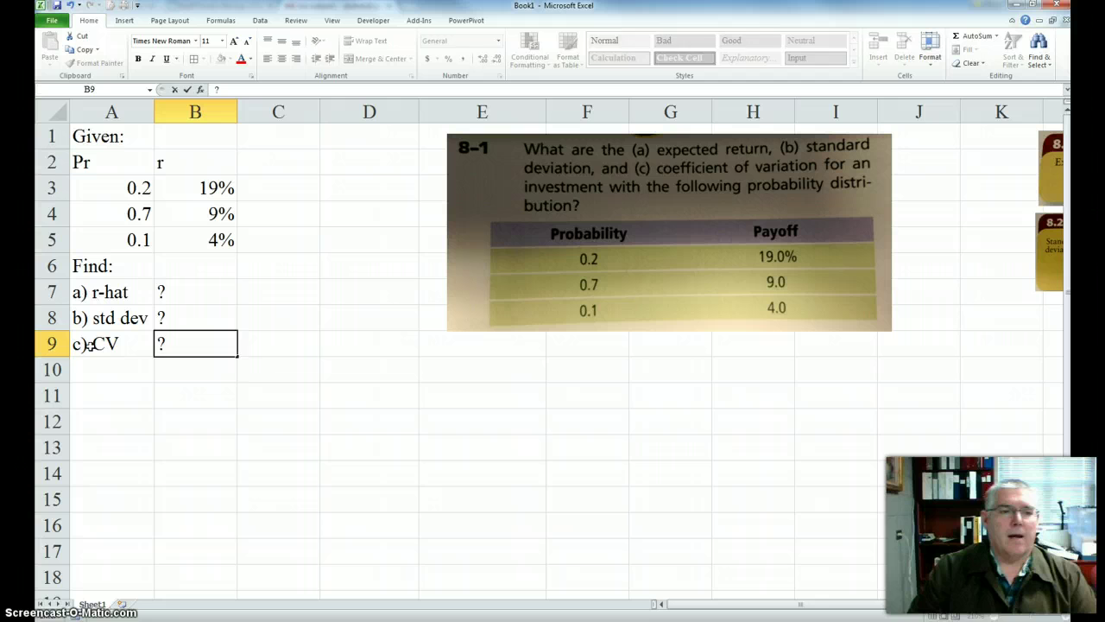
key(Return)
Step: Enter the heading "Solution:" in A10
key(Left)
text(So)
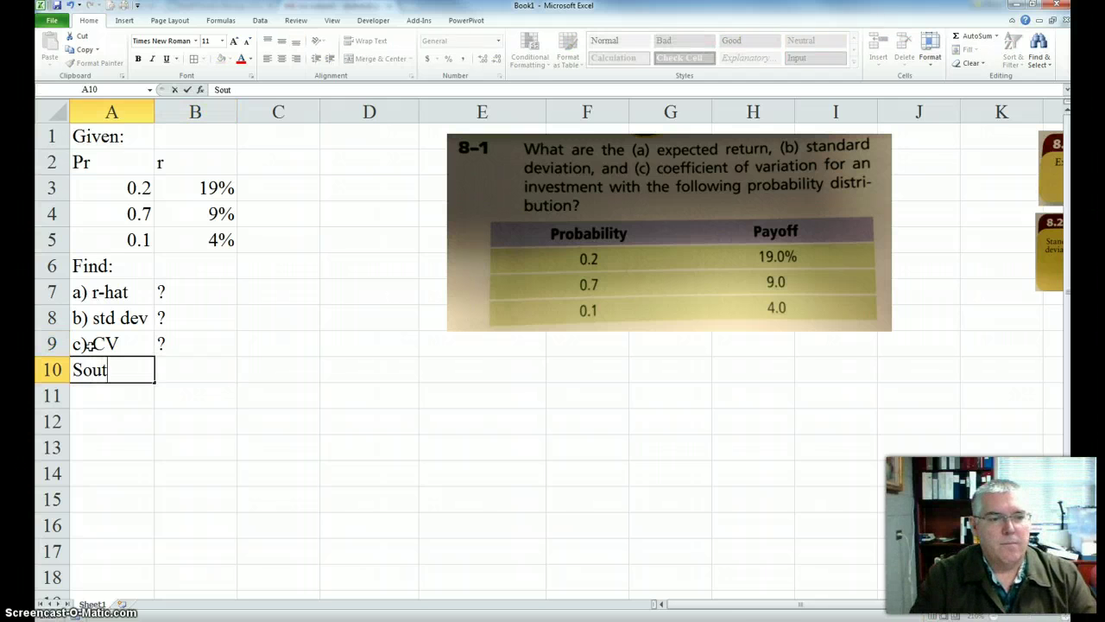
text(lution:)
key(Return)
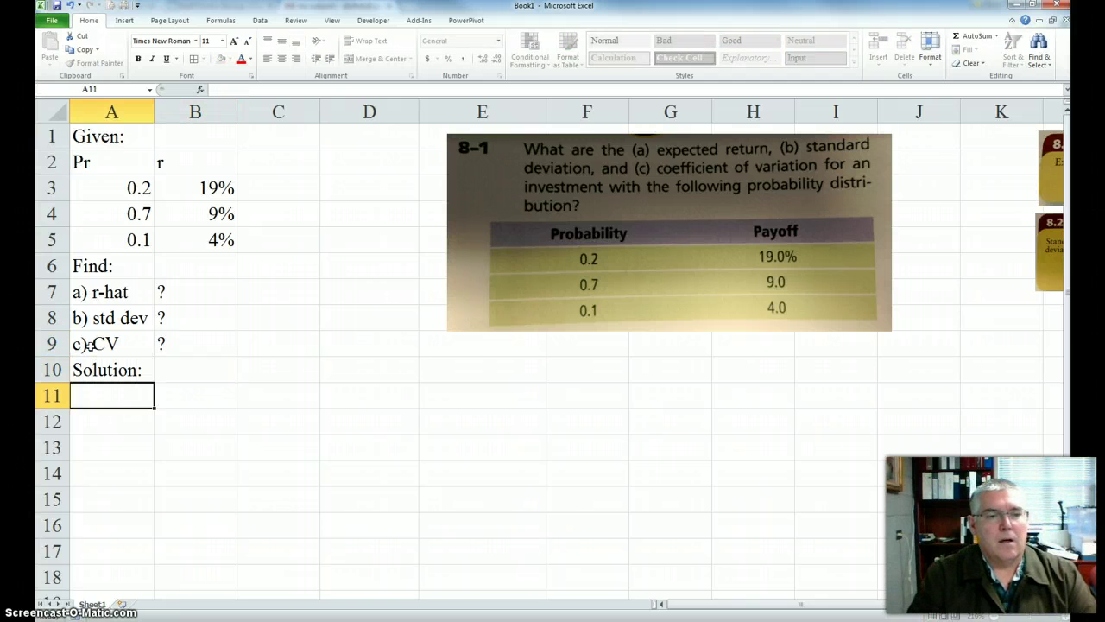
Step: Try to copy the "a) r-hat" label from A7 into A11
right_click(108, 292)
click(130, 312)
click(103, 393)
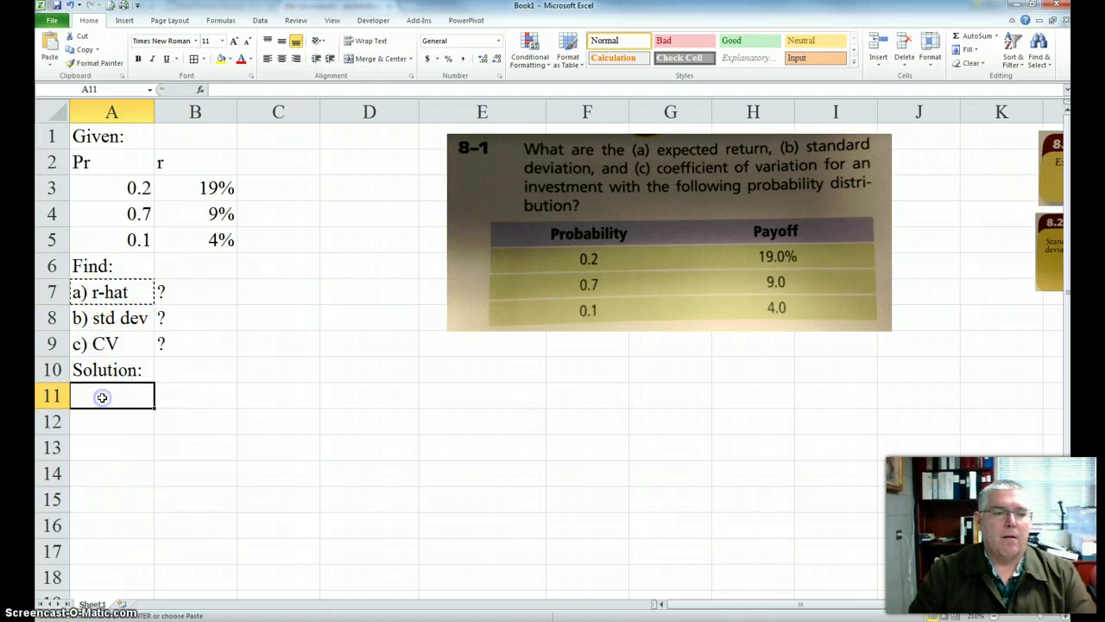
right_click(103, 393)
click(131, 422)
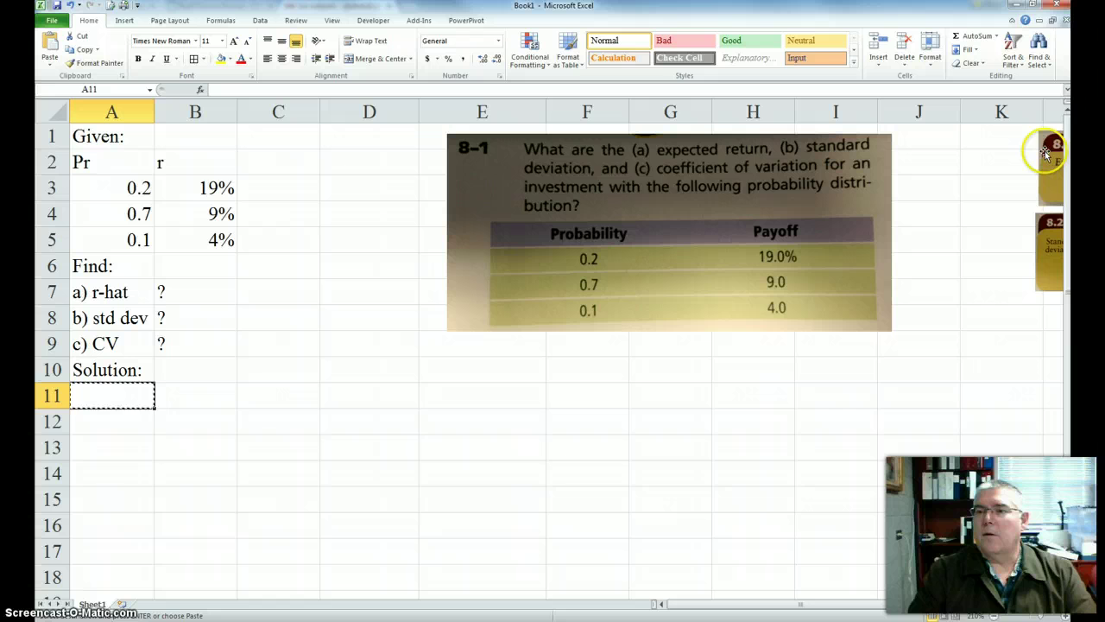
Step: Move the 8.1 expected rate of return formula picture next to the solution rows, across columns C to E
drag(1049, 145, 274, 349)
click(328, 395)
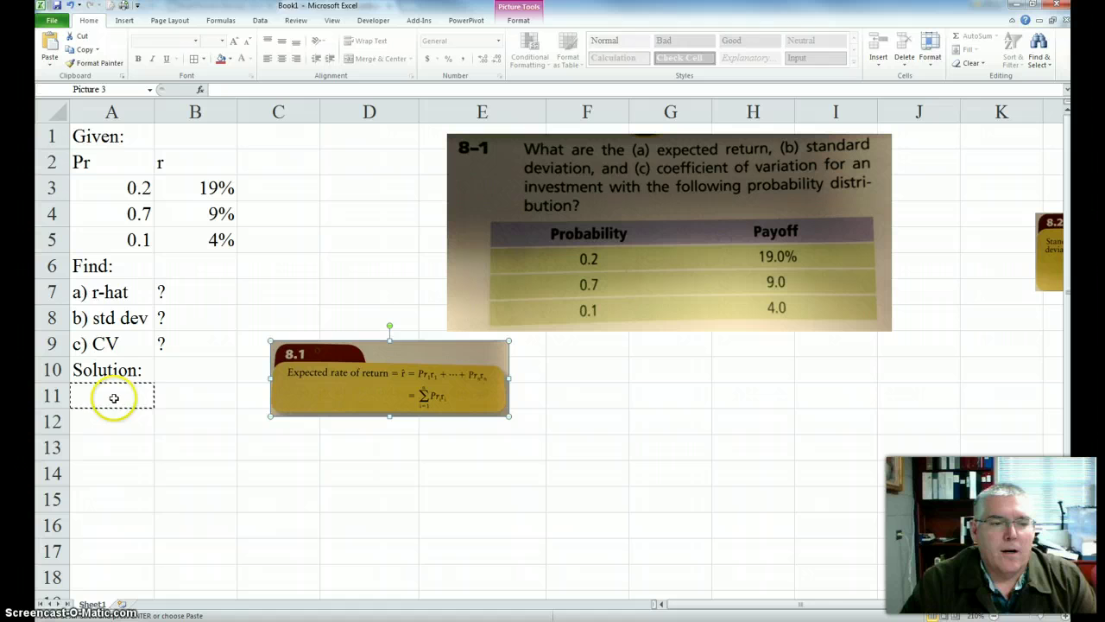
Step: Copy the "a) r-hat" label from A7 and paste it into A11 under the Solution heading
click(110, 292)
right_click(109, 296)
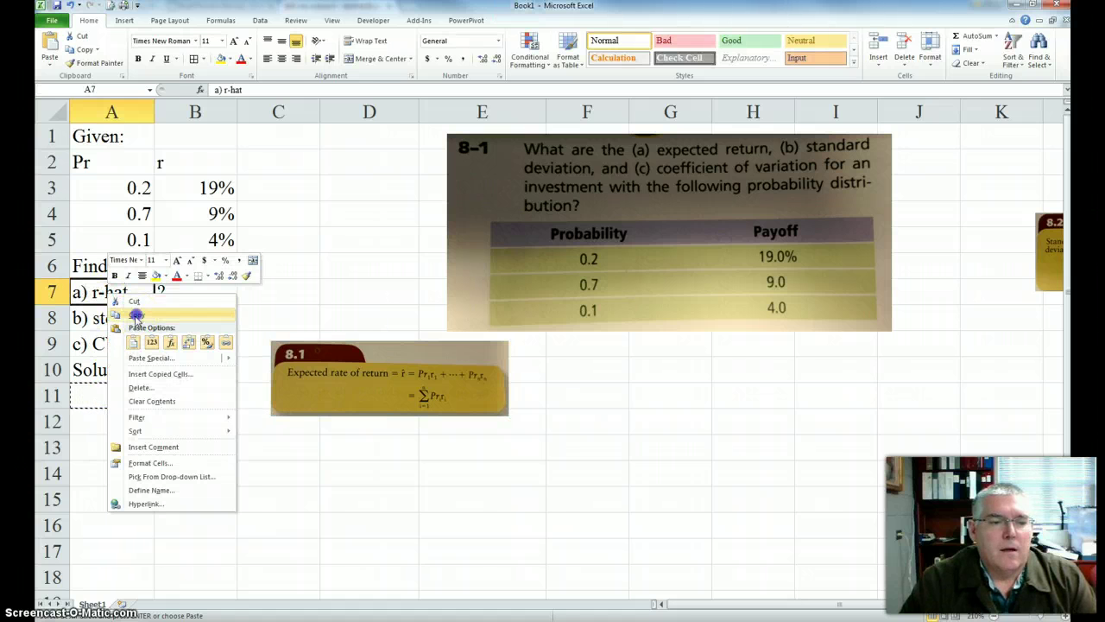
click(123, 304)
click(103, 393)
right_click(104, 395)
click(128, 444)
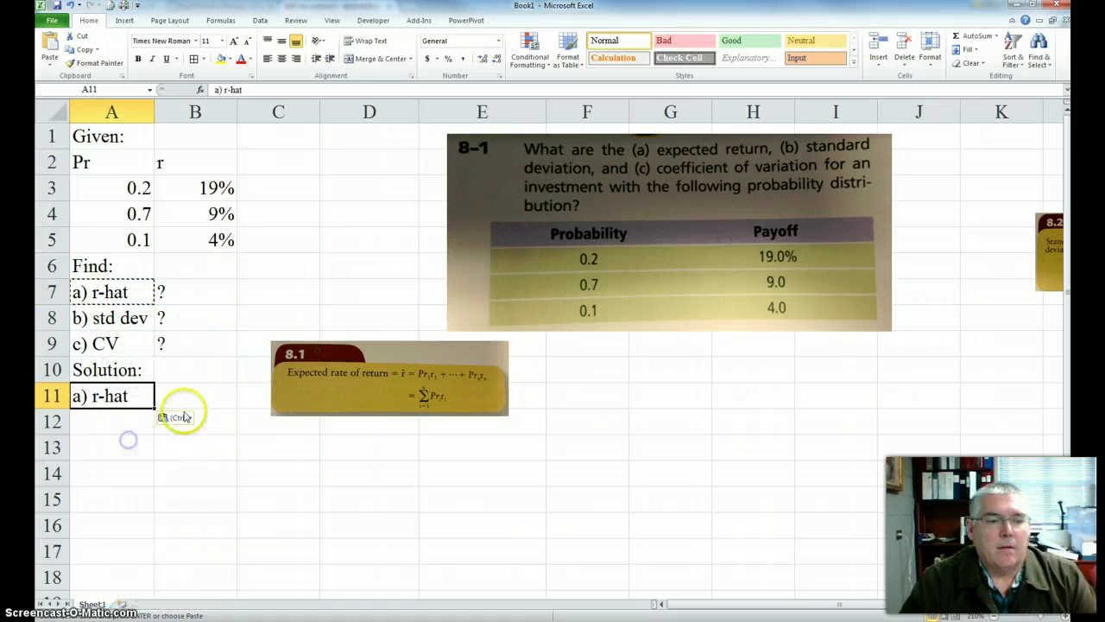
Step: Calculate the expected return in B11 with the formula =A3*B3+A4*B4+A5*B5
click(180, 404)
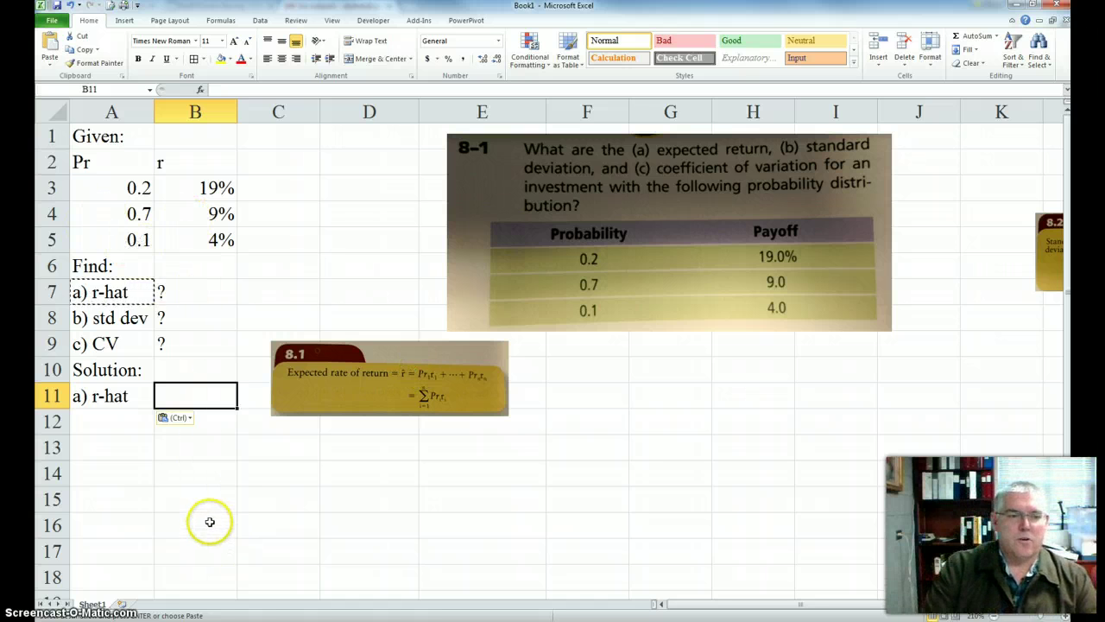
text(=)
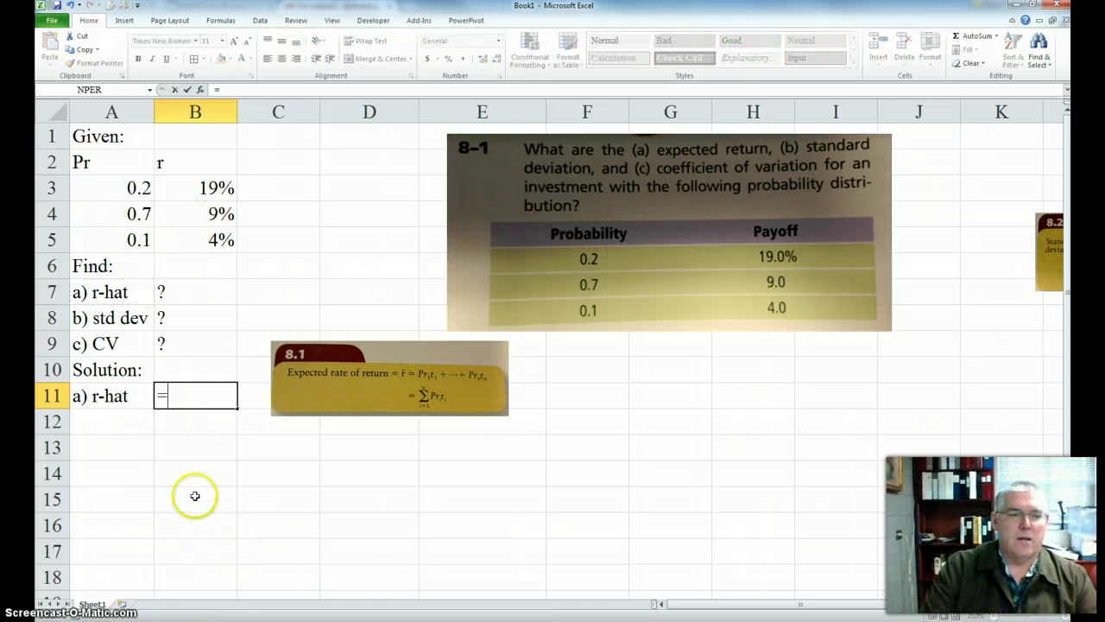
click(138, 190)
text(*)
click(187, 187)
text(+)
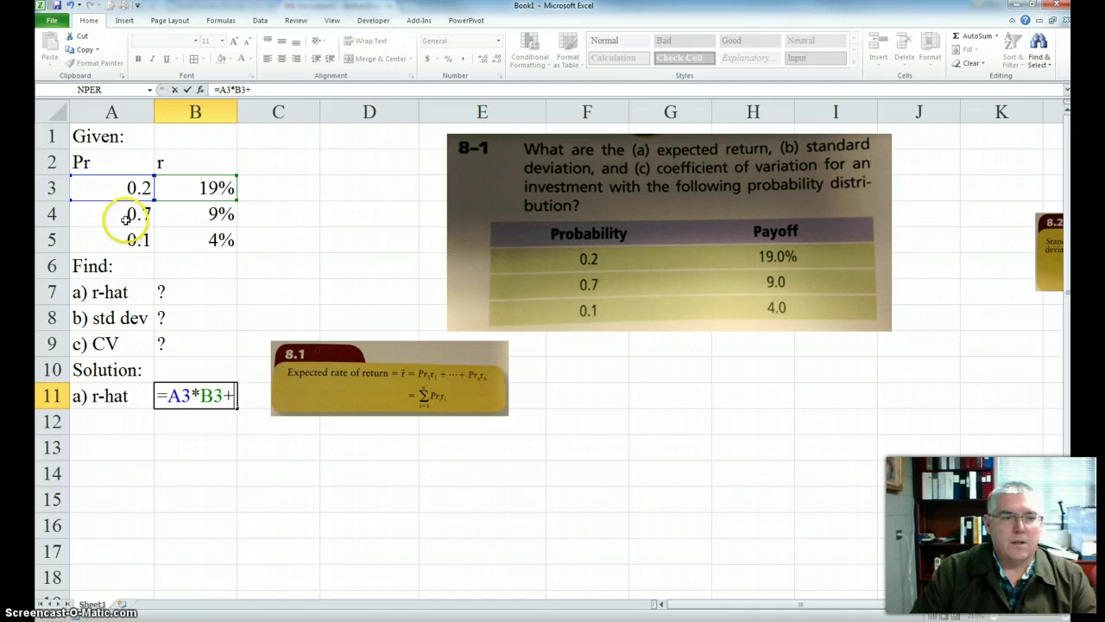
click(129, 215)
text(*)
click(193, 213)
text(+)
click(147, 240)
text(*)
click(199, 240)
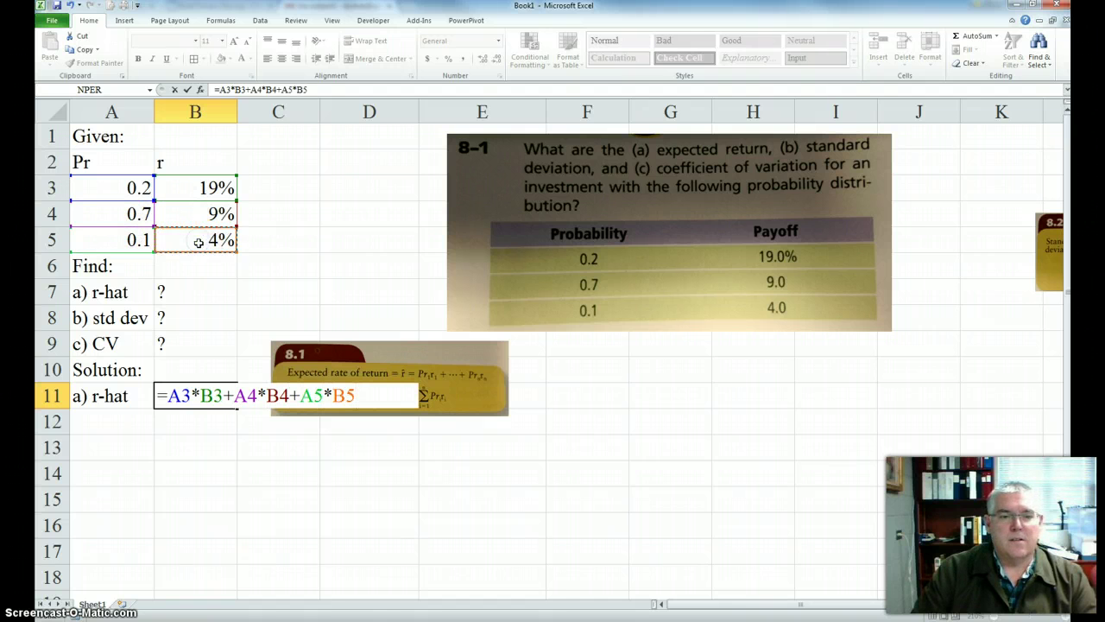
key(Return)
Step: Format the expected return in B11 as a percentage with two decimal places
click(198, 395)
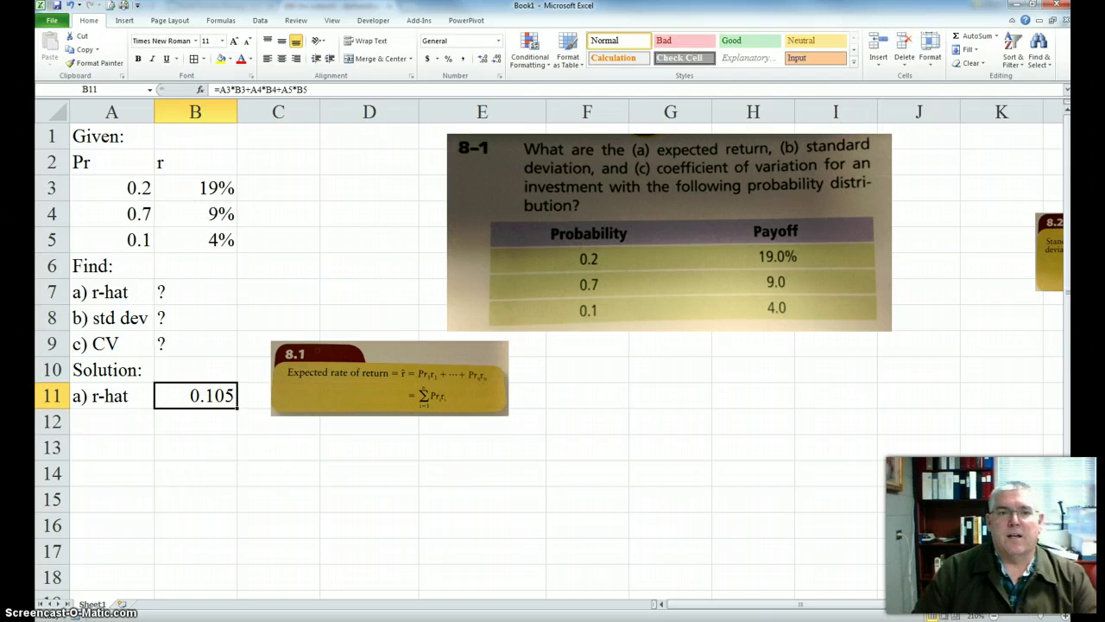
click(448, 58)
click(482, 58)
click(483, 58)
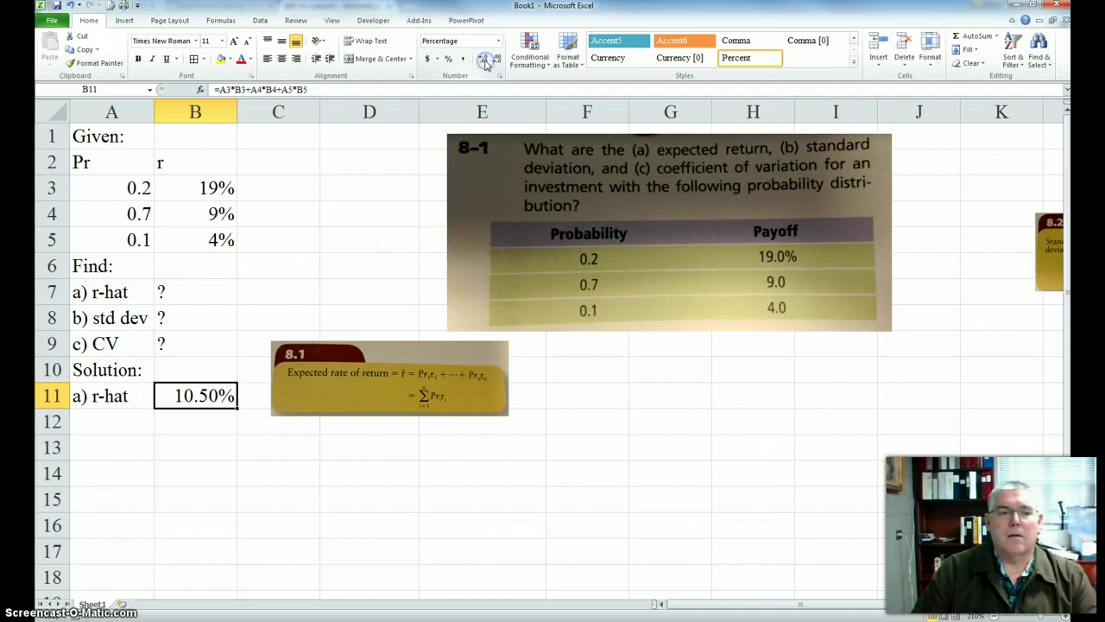
click(165, 481)
click(194, 396)
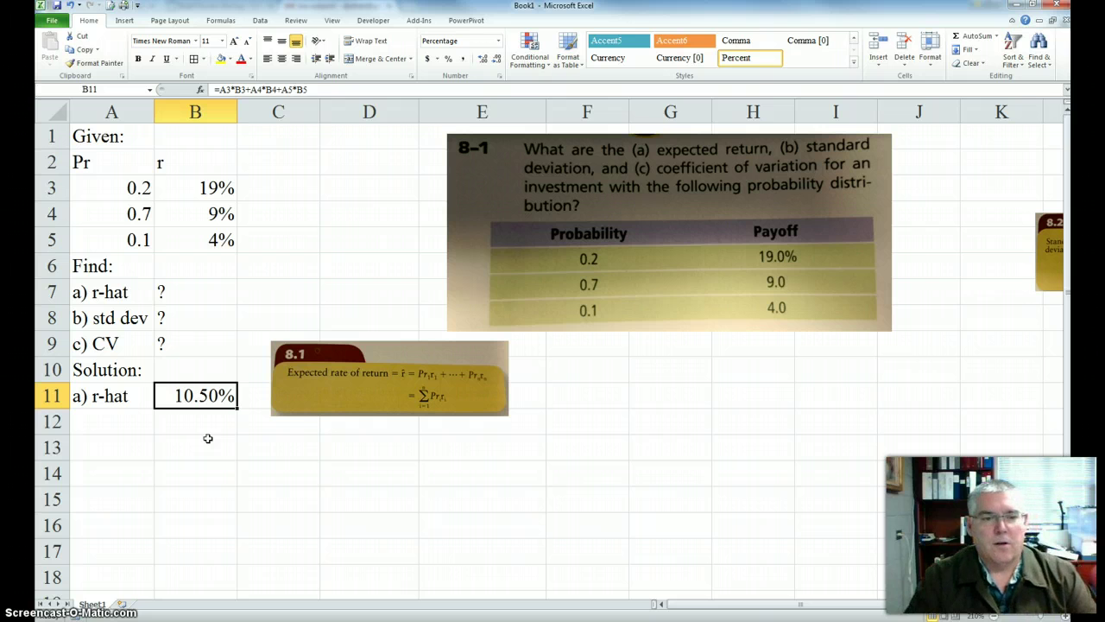
Step: Move the 8.1 formula picture directly below the problem image, across columns E to G
drag(387, 352, 573, 355)
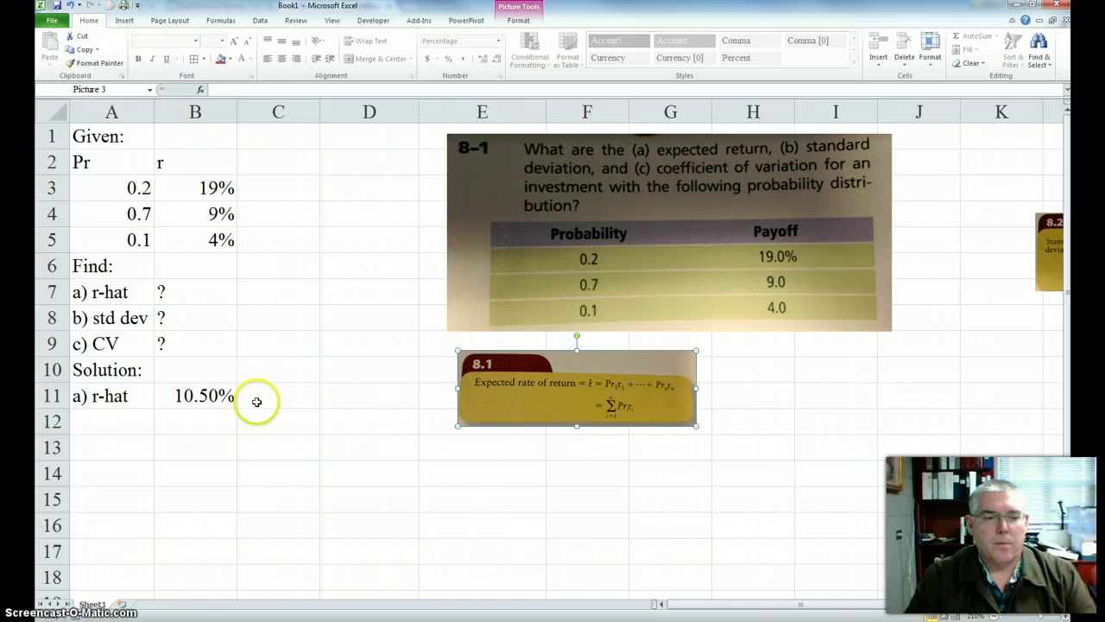
Step: Replace the expected return formula in B11 with =SUMPRODUCT(A3:A5,B3:B5)
click(210, 395)
text(=)
text(s)
key(BackSpace)
text(=sum)
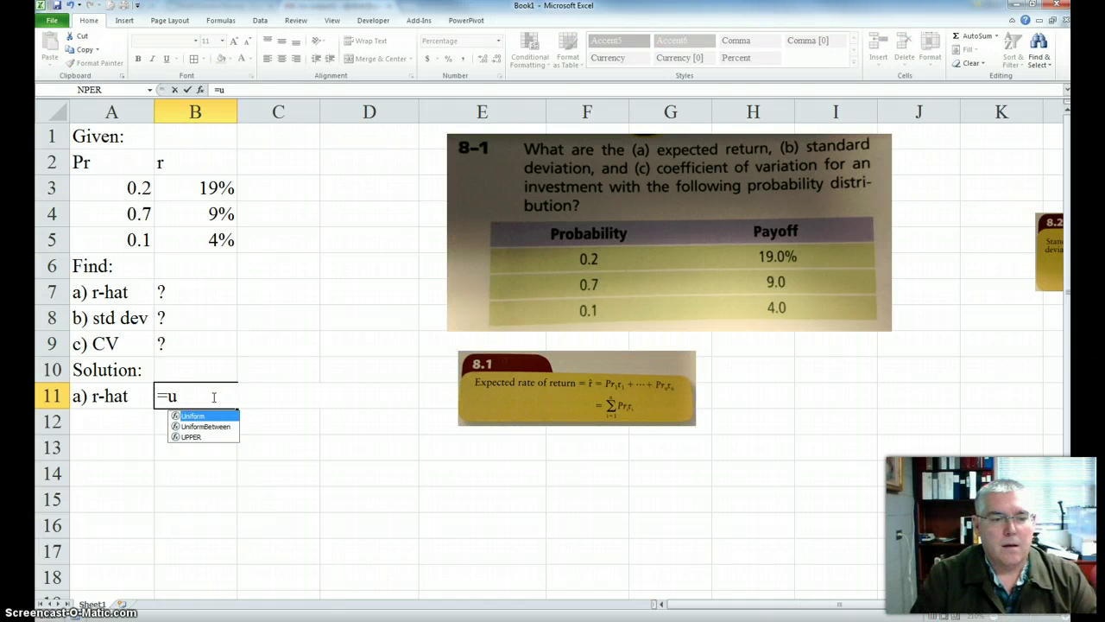
text(pro)
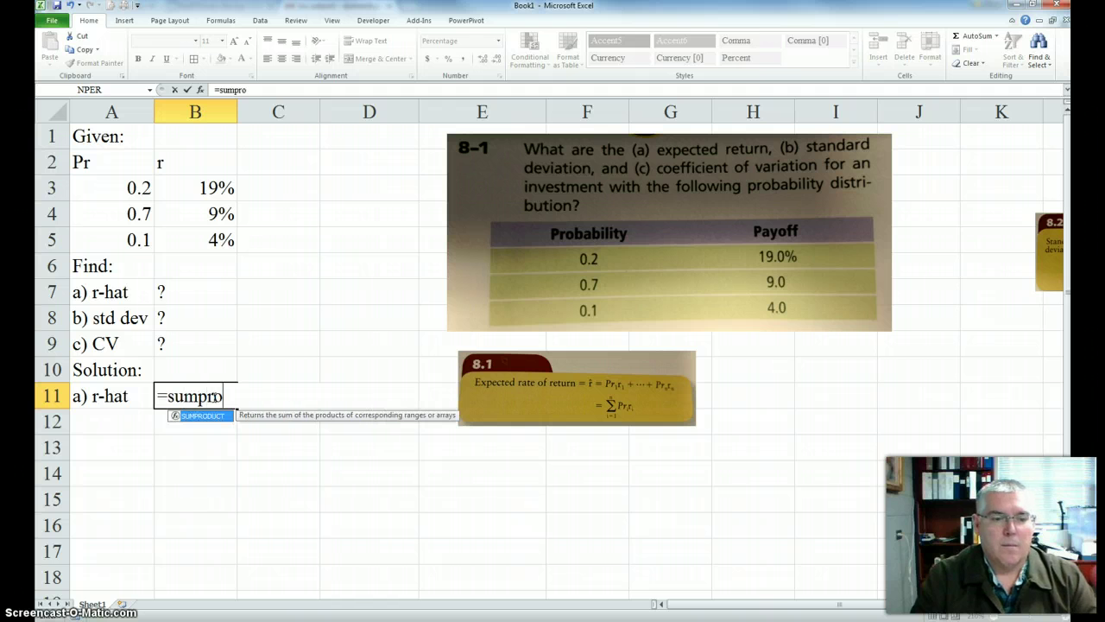
text(duct)
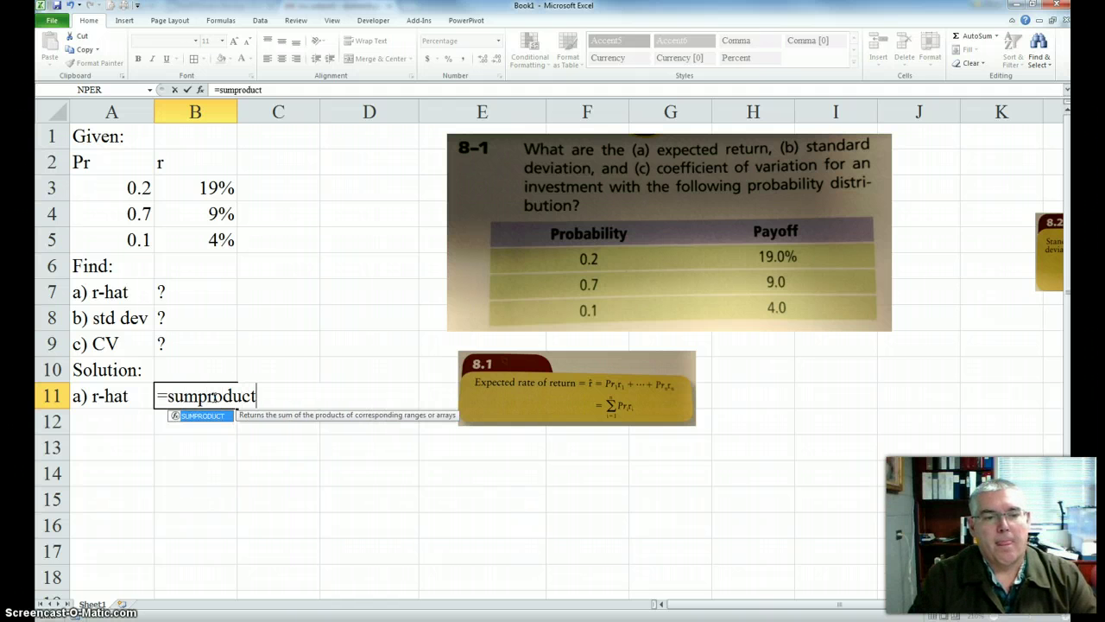
text(()
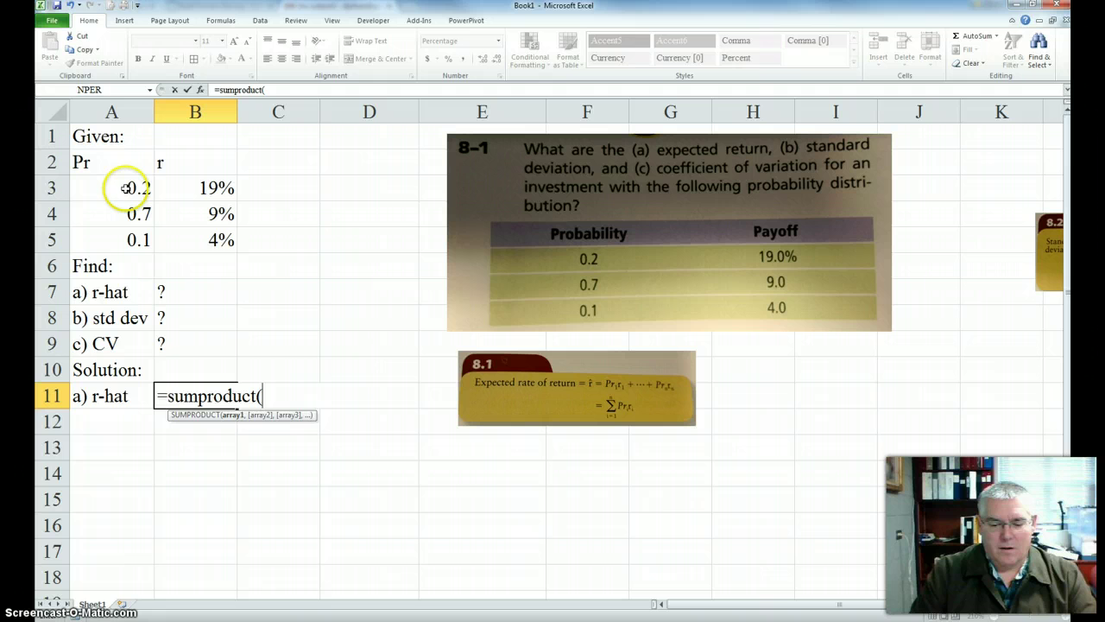
drag(116, 186, 118, 242)
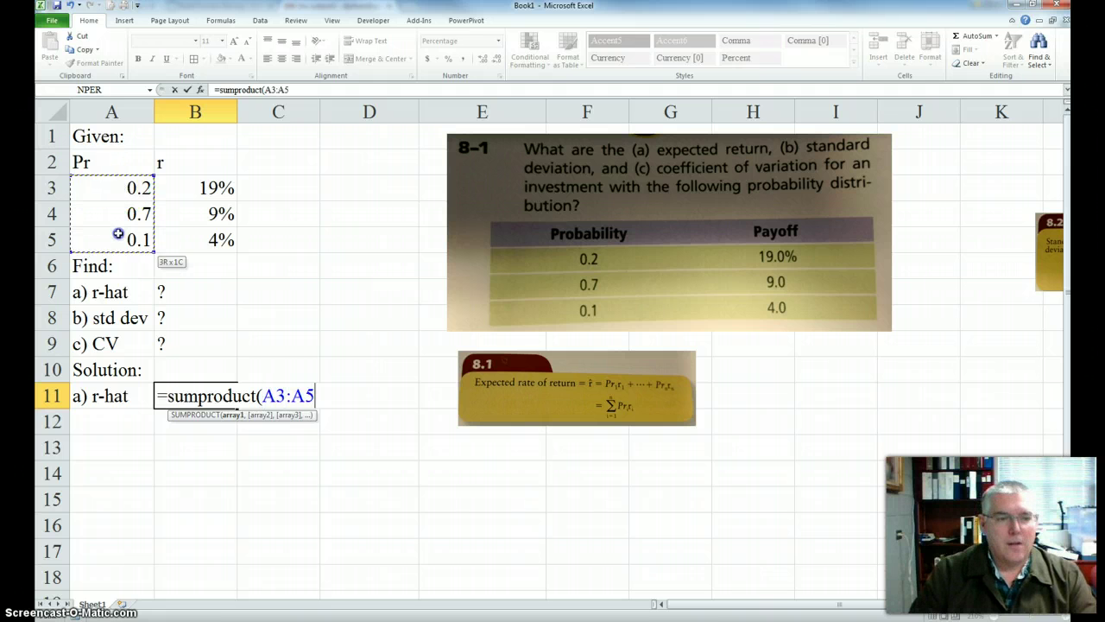
text(,)
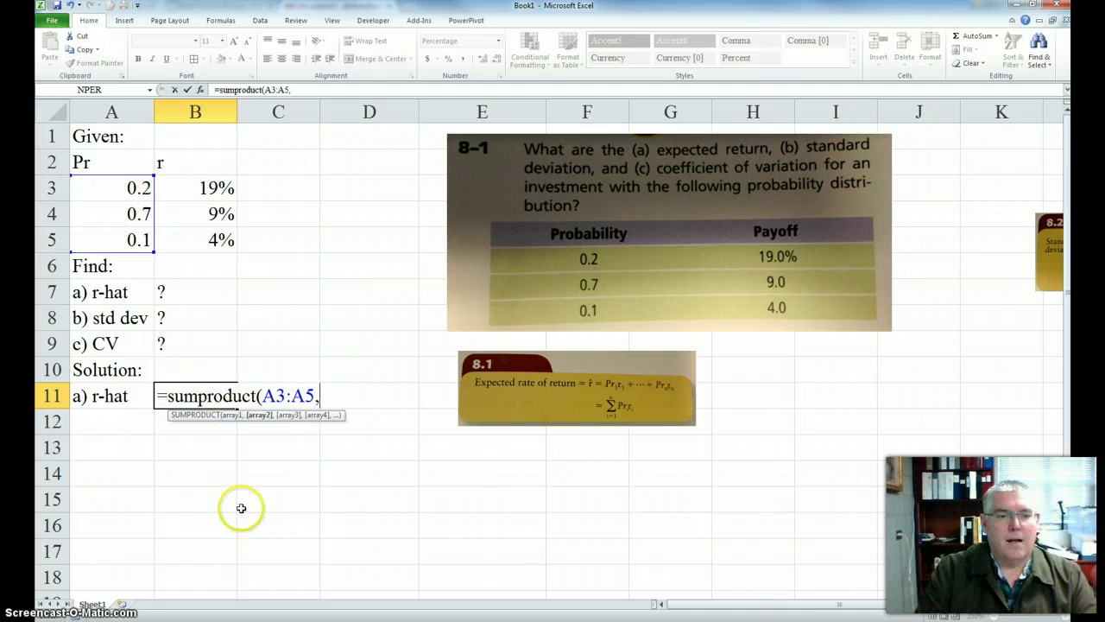
click(202, 187)
drag(201, 187, 205, 239)
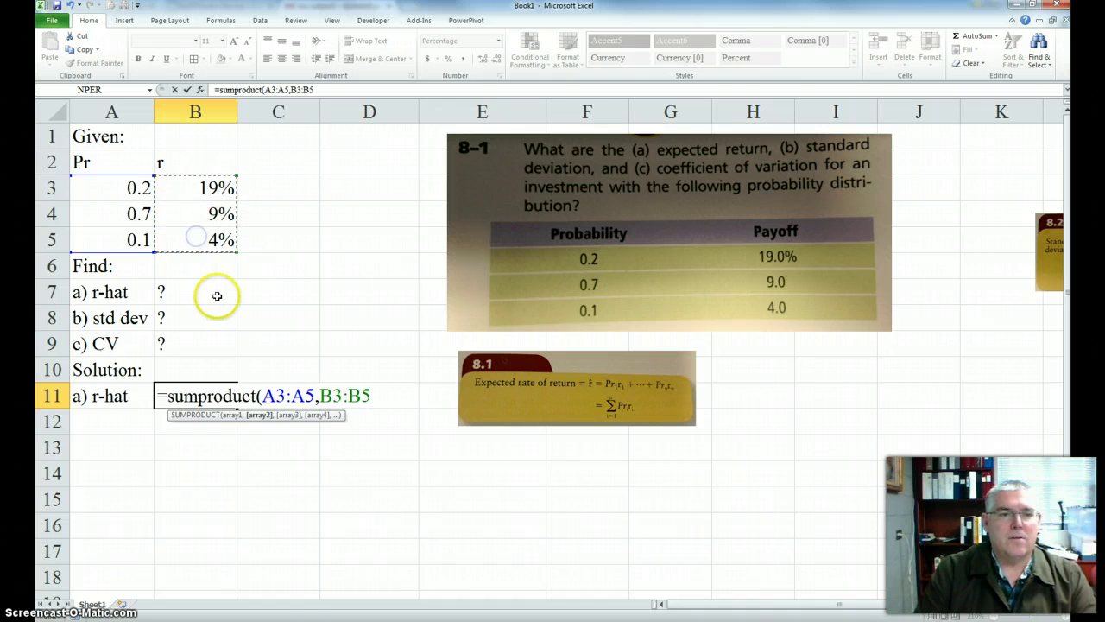
key(Return)
click(205, 391)
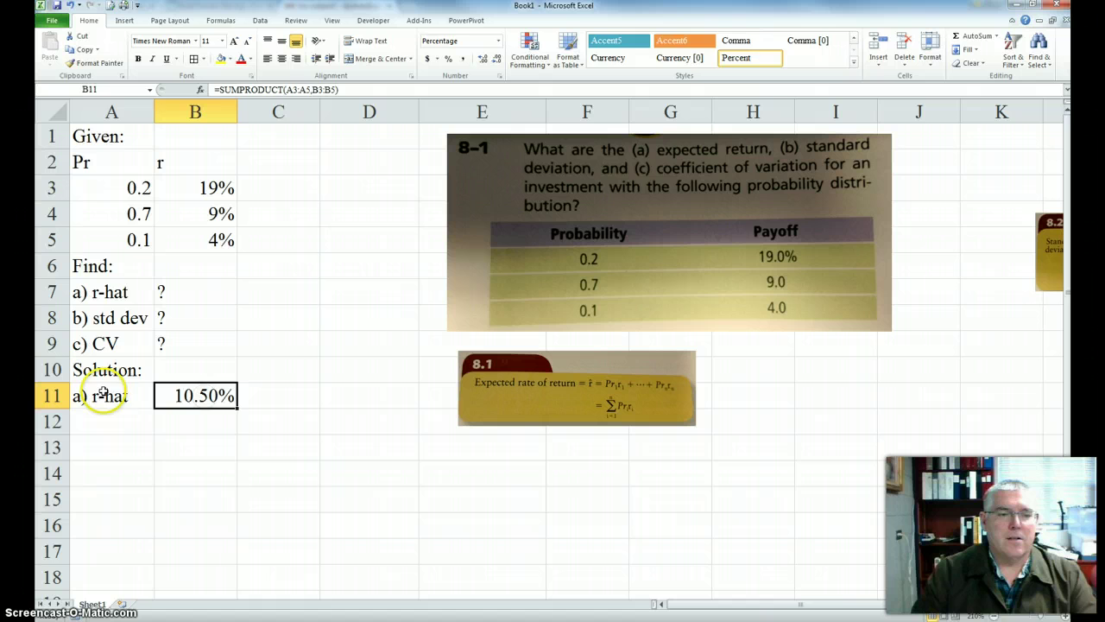
Step: Highlight the r-hat label and result in A11:B11 with yellow fill
drag(99, 394, 168, 394)
click(221, 58)
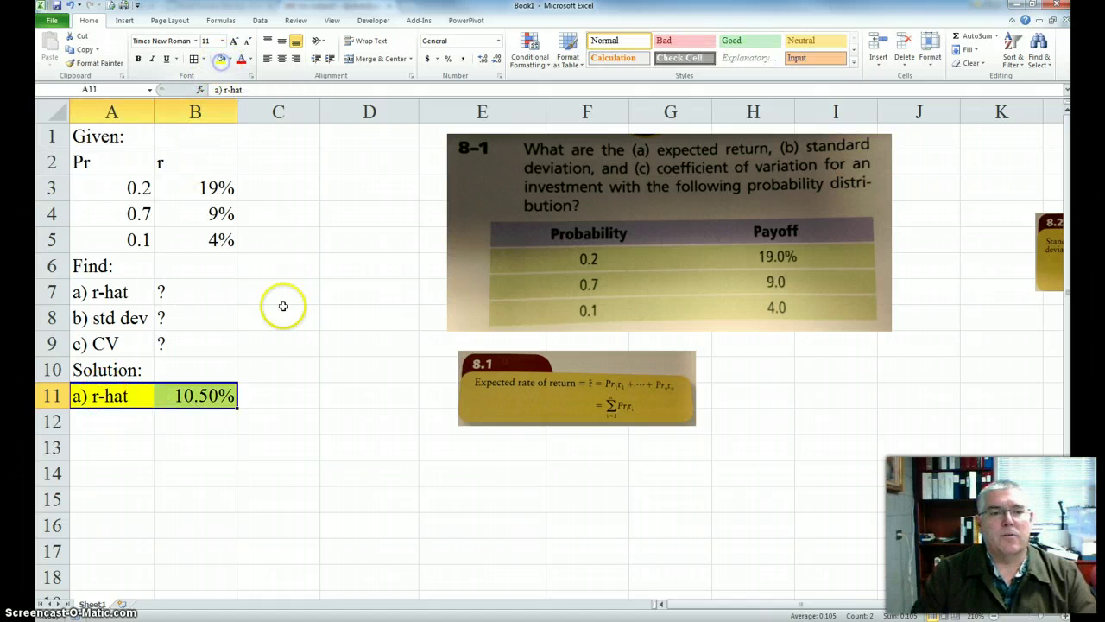
click(285, 337)
Step: Show B11's formula text in C11 using the GetFormula function, and move the 8.1 picture across columns F to I, clear of that text
click(273, 393)
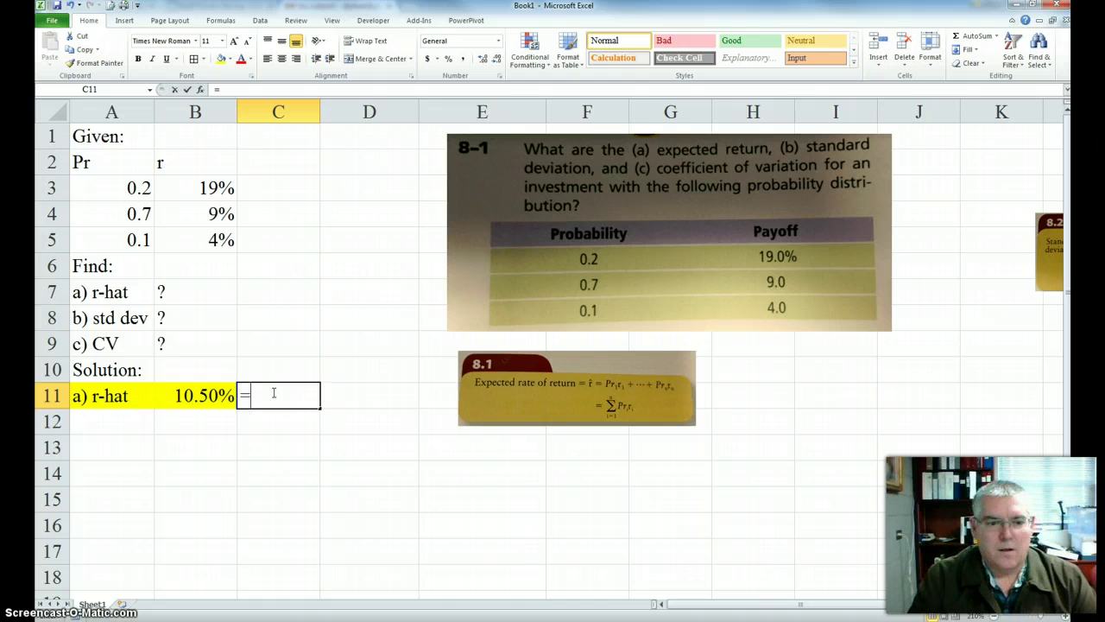
text(get)
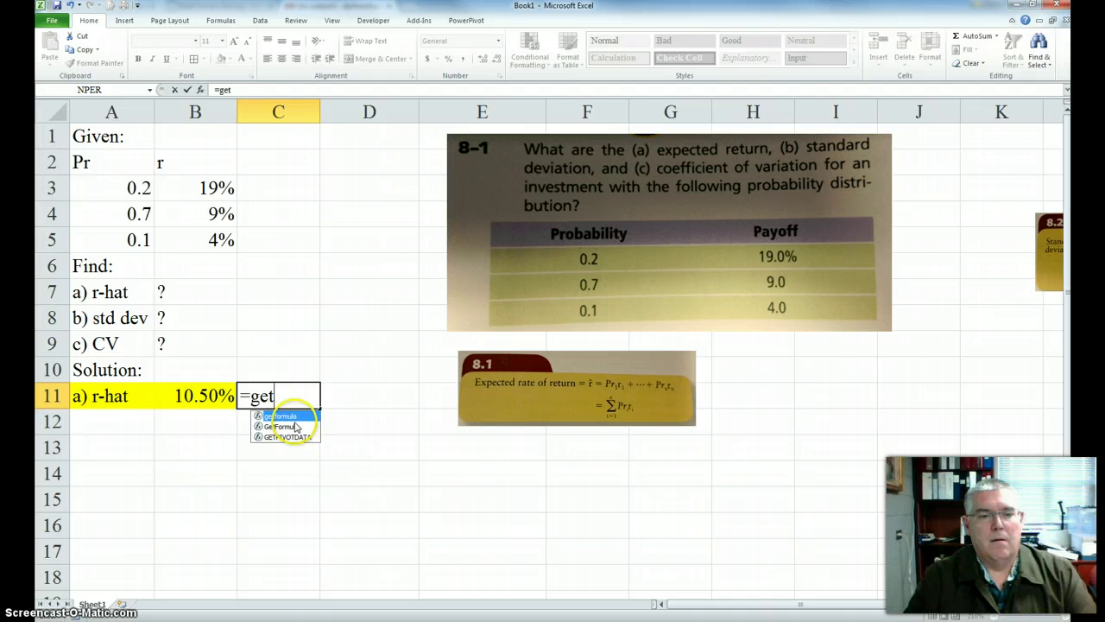
double_click(282, 426)
click(207, 404)
key(Return)
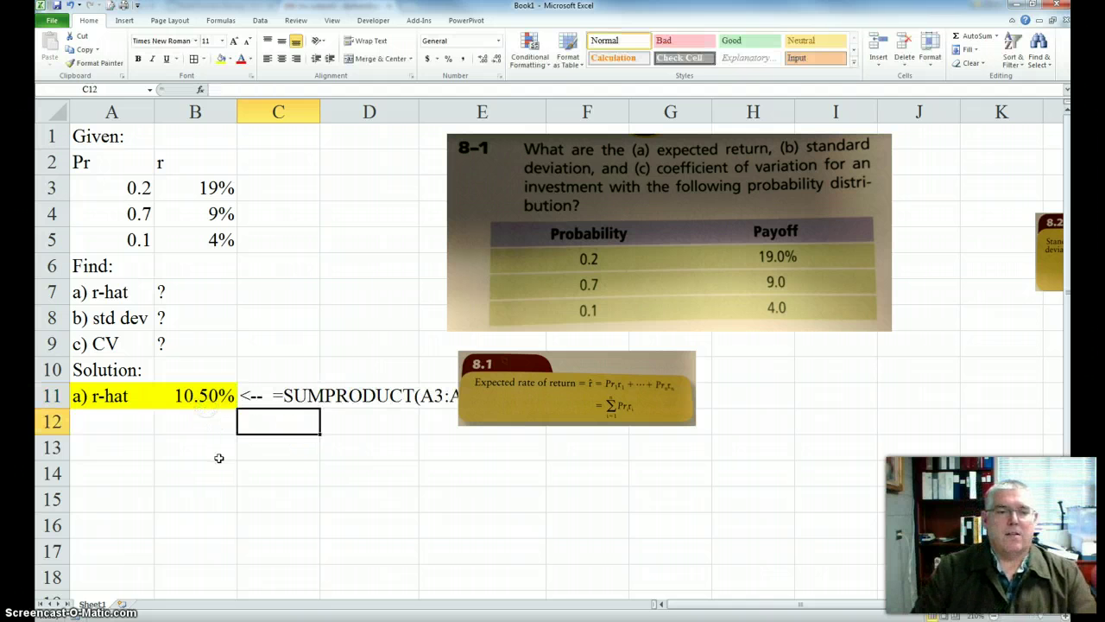
drag(599, 363, 733, 357)
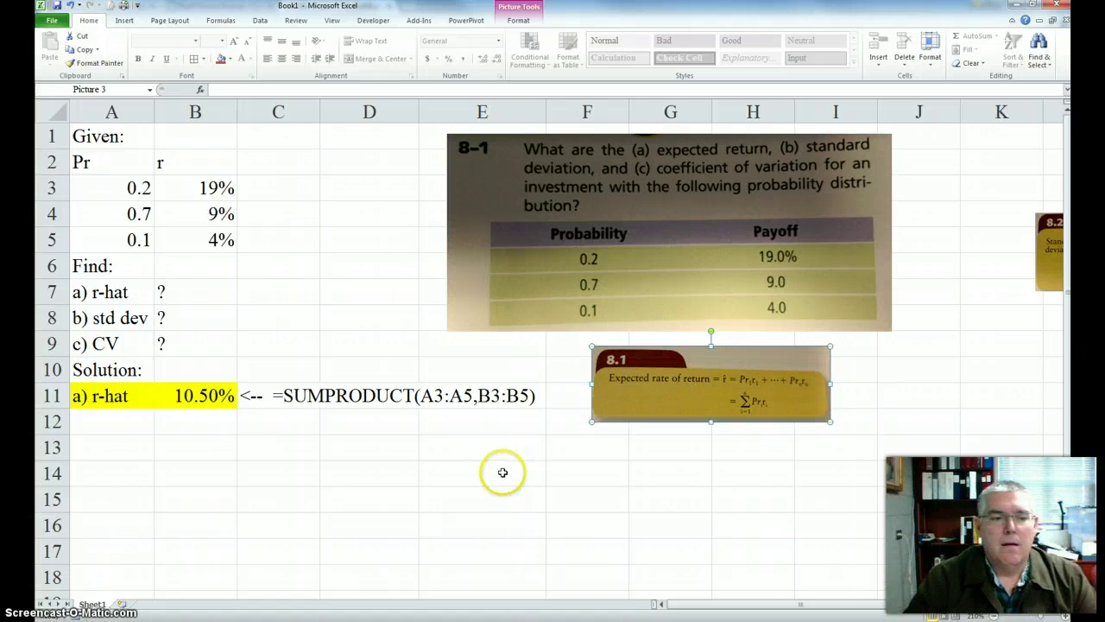
Step: Enter the label "b)" in A12
click(94, 423)
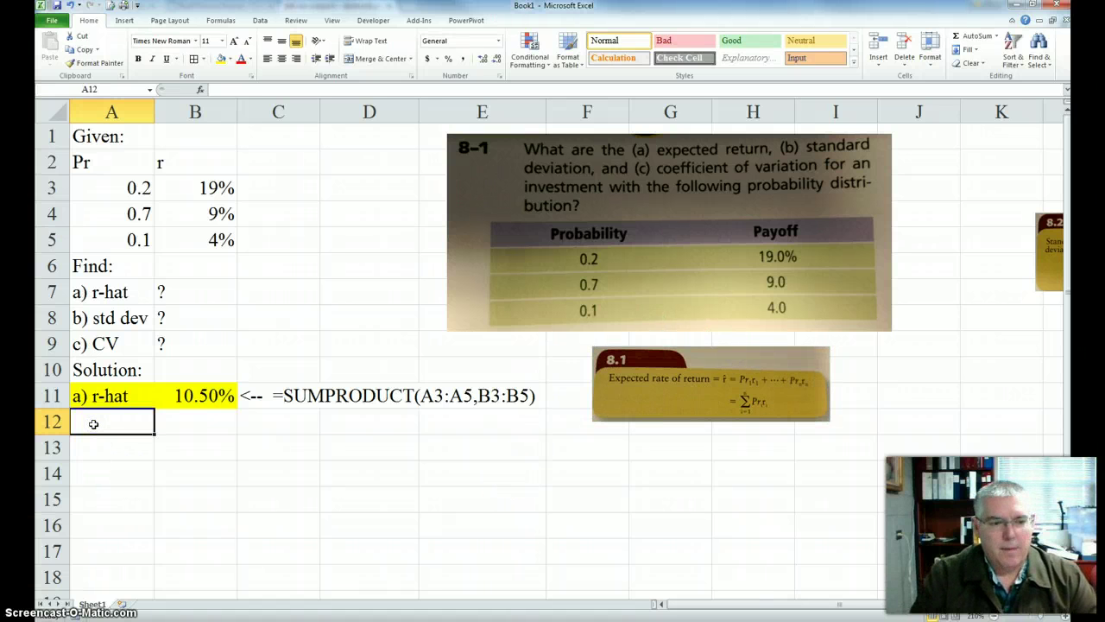
text(bP)
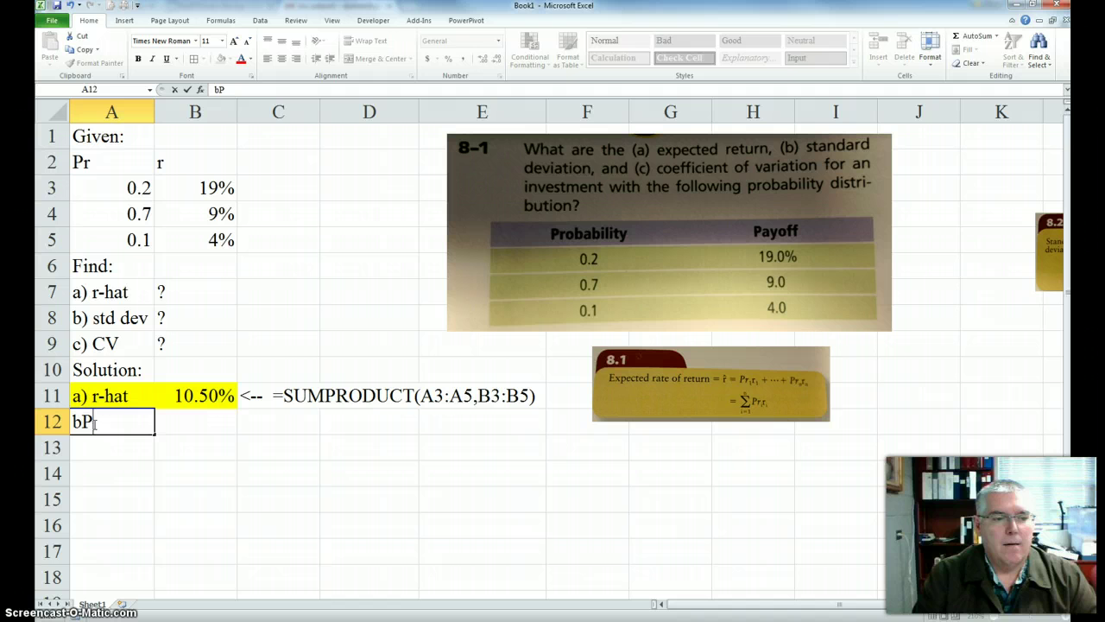
text())
key(BackSpace)
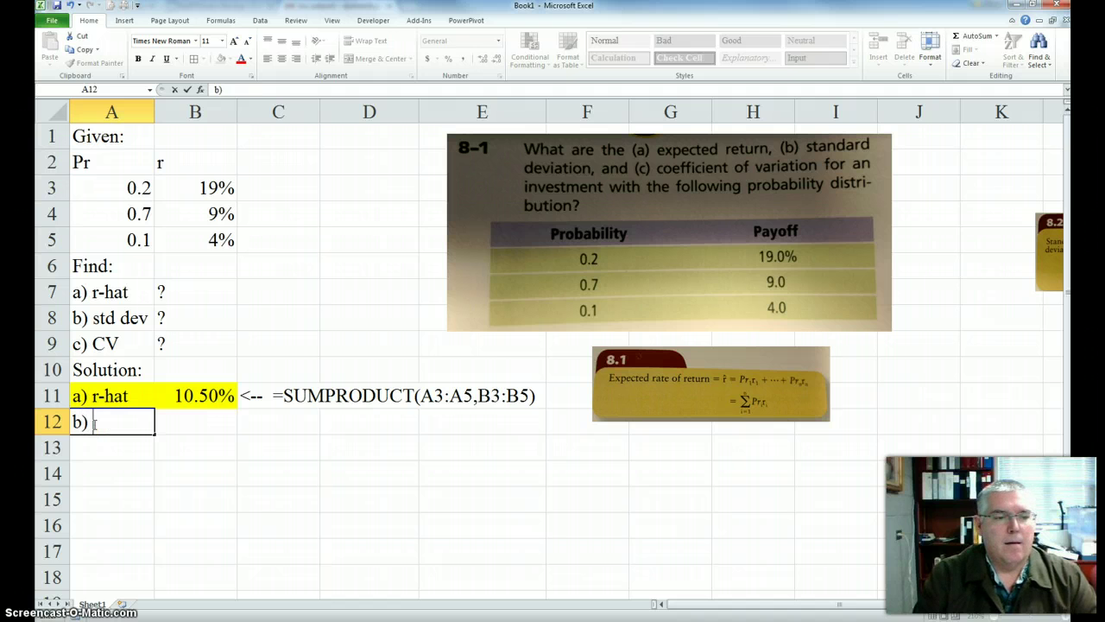
key(Return)
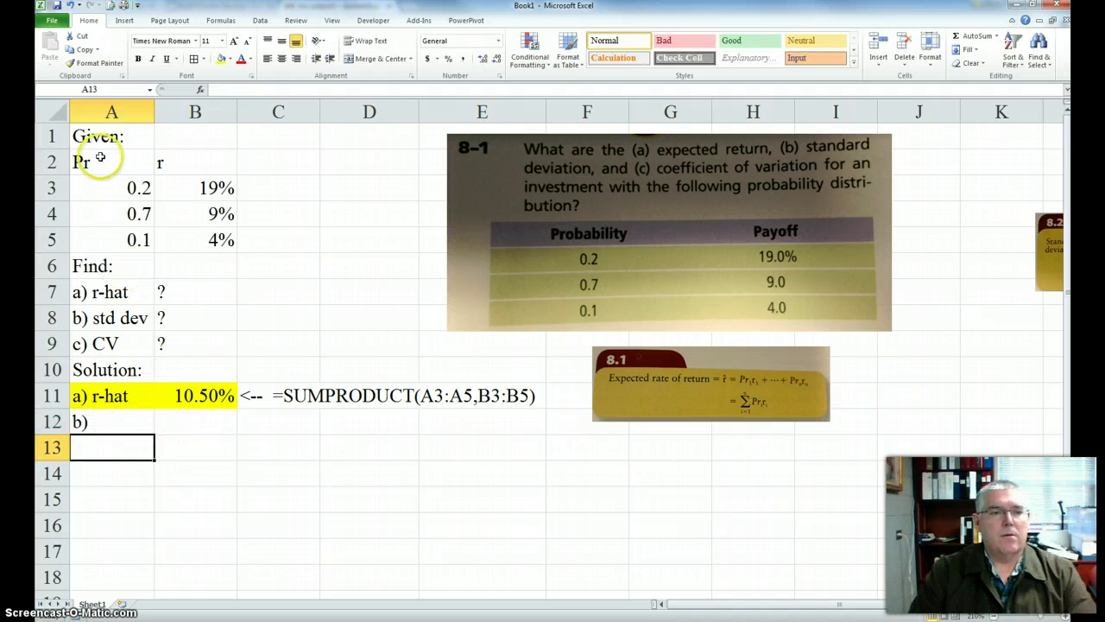
Step: Copy the Pr and r table from A2:B5 and paste it at A13 below the "b)" label
drag(100, 160, 190, 164)
drag(183, 205, 183, 231)
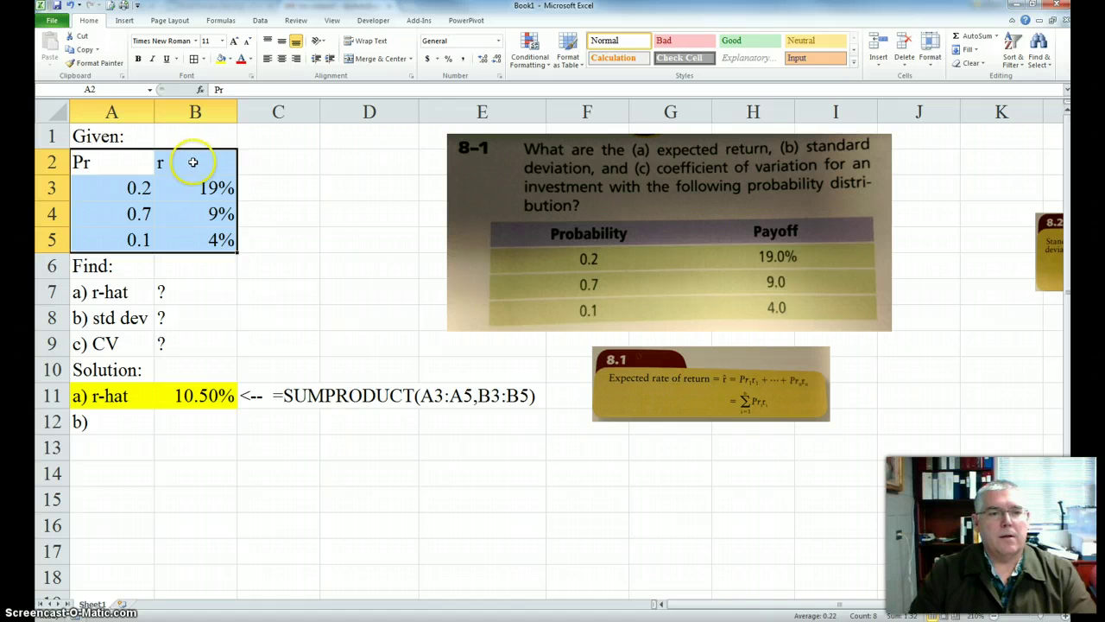
right_click(192, 162)
click(221, 182)
click(95, 447)
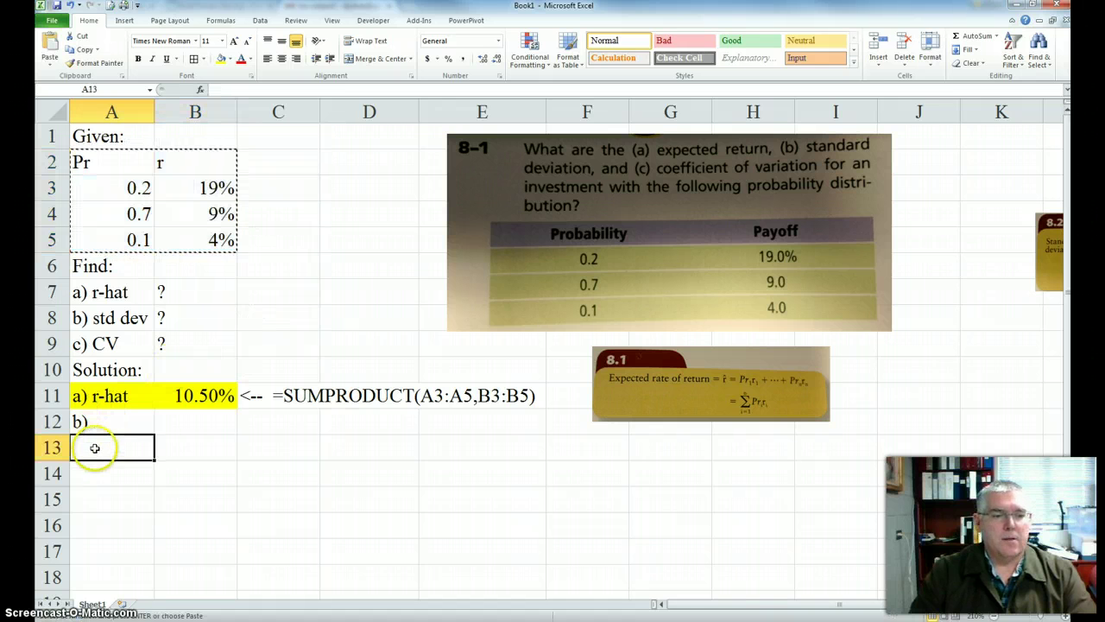
right_click(95, 448)
click(118, 279)
click(286, 498)
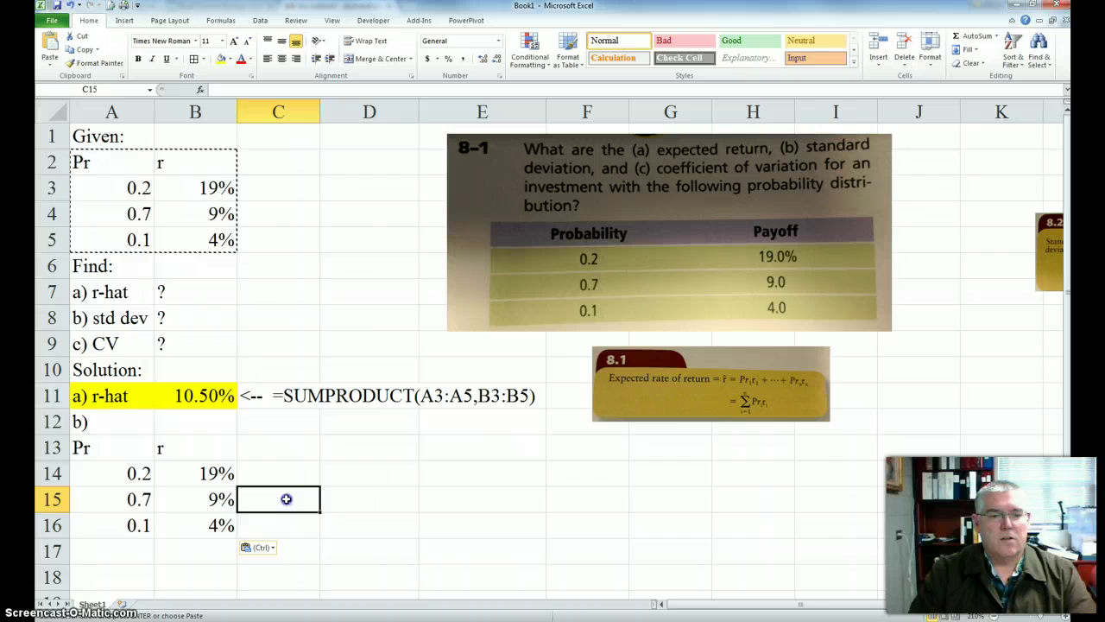
Step: Move the 8.2 standard deviation formula picture beside the copied table, across columns E to G at rows 14 to 16
drag(1040, 222, 576, 448)
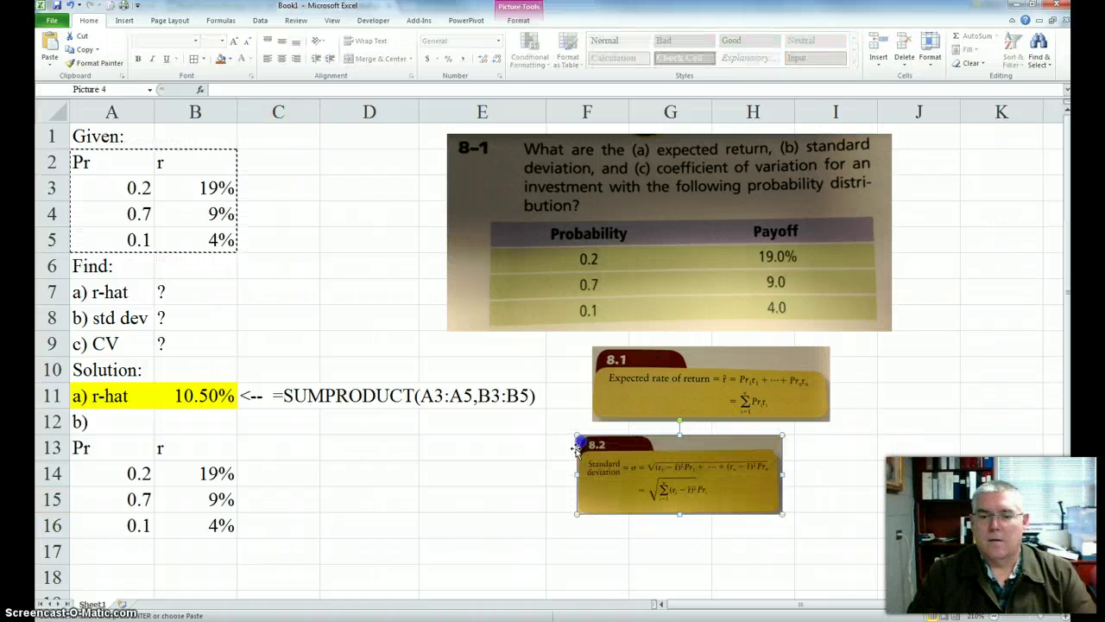
scroll(412, 478, down, 1)
drag(678, 368, 571, 372)
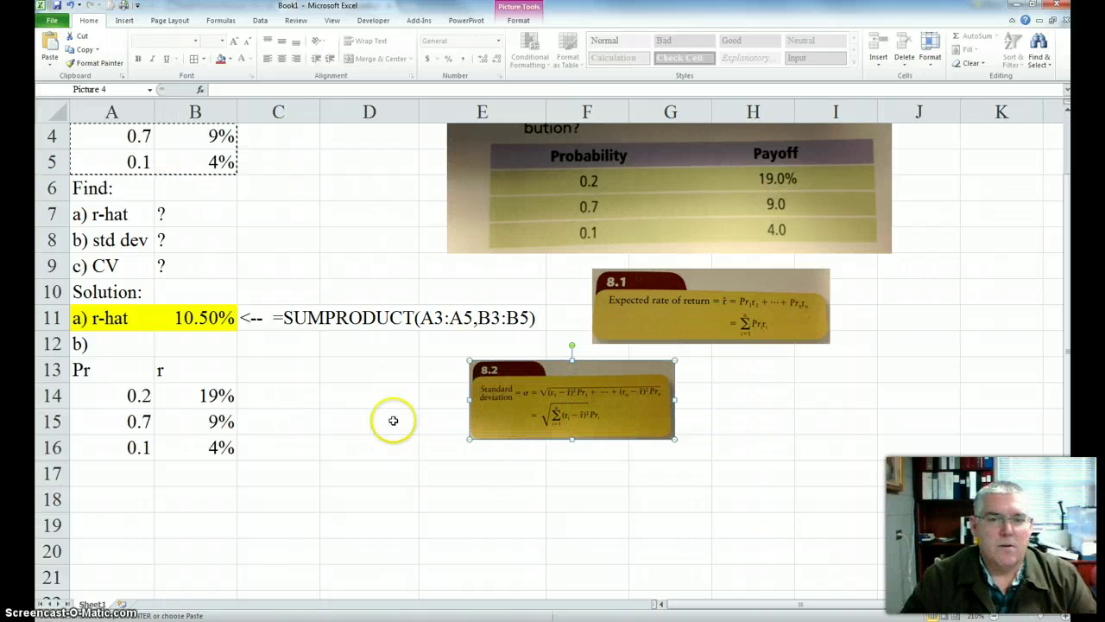
drag(554, 366, 547, 389)
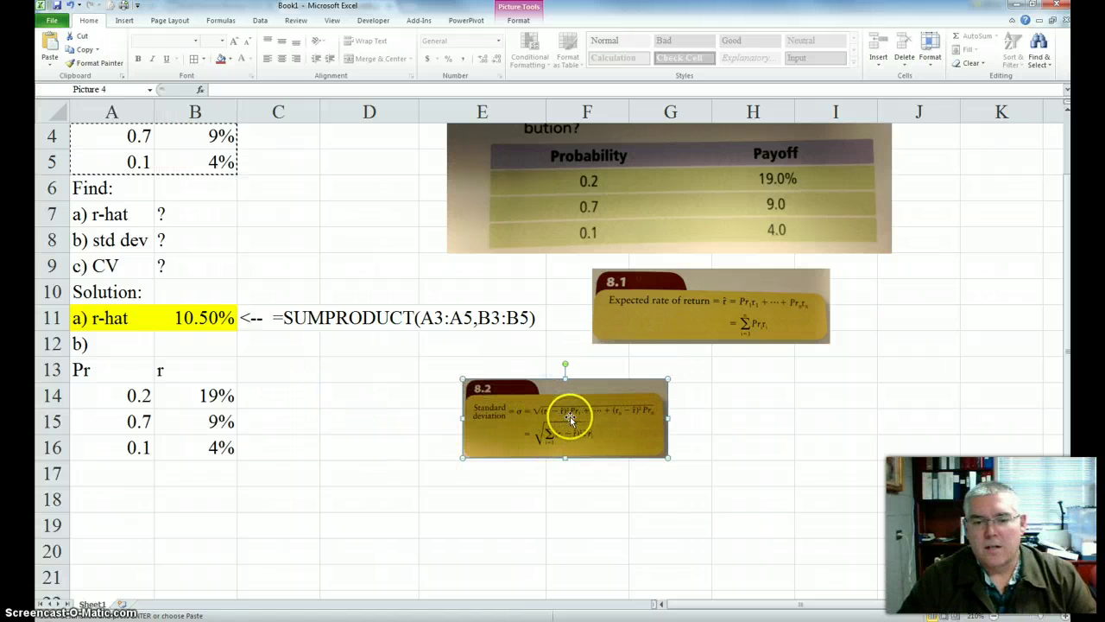
Step: Enter the column header "r - r-hat" in C13
click(279, 371)
text(r - r)
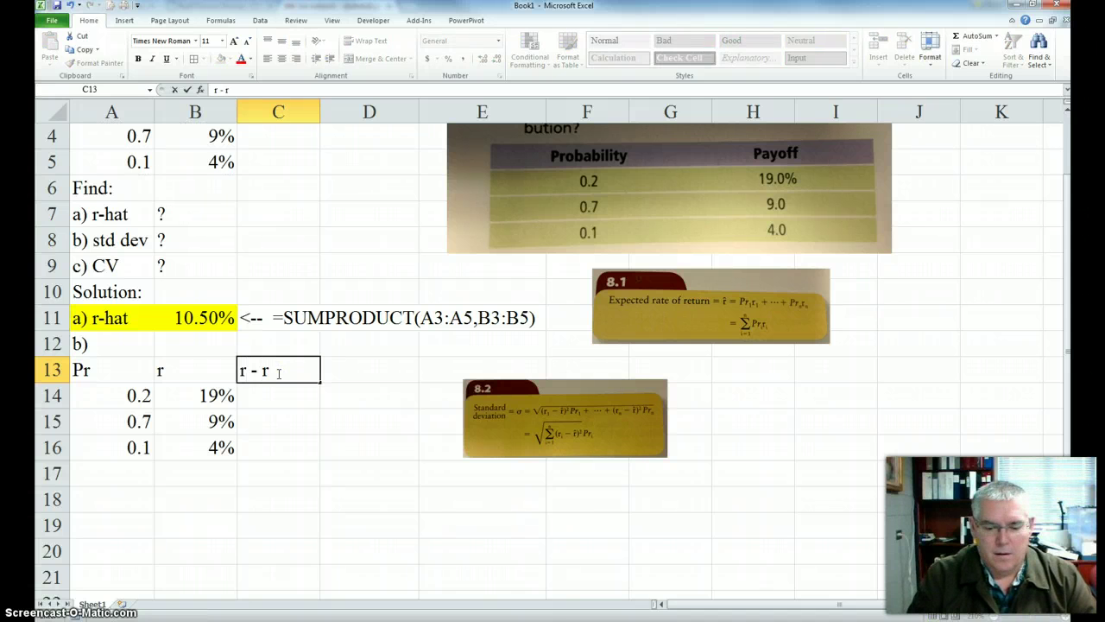
text(-hat)
key(Return)
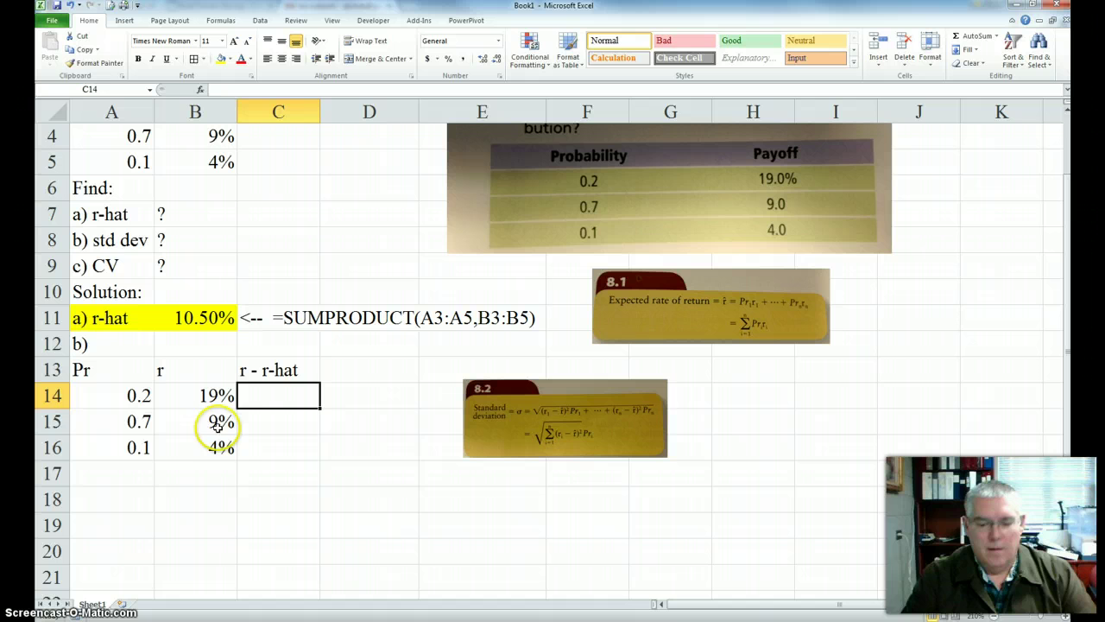
Step: Calculate the deviation in C14 with =B14-$B$11 and fill the formula down to C16
text(=)
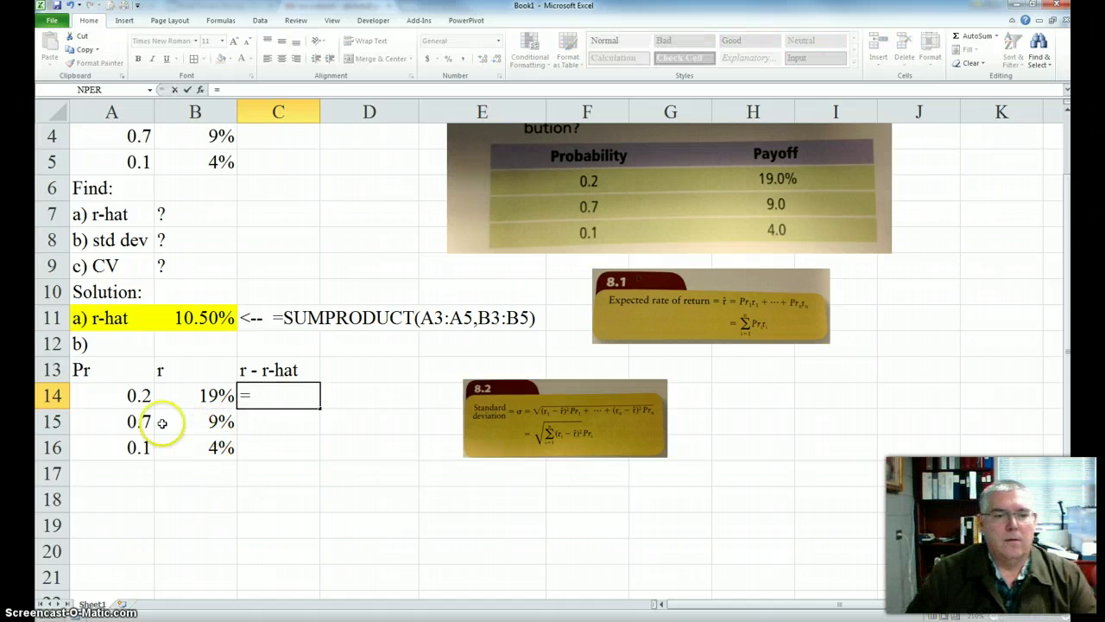
click(192, 398)
text(-)
click(189, 318)
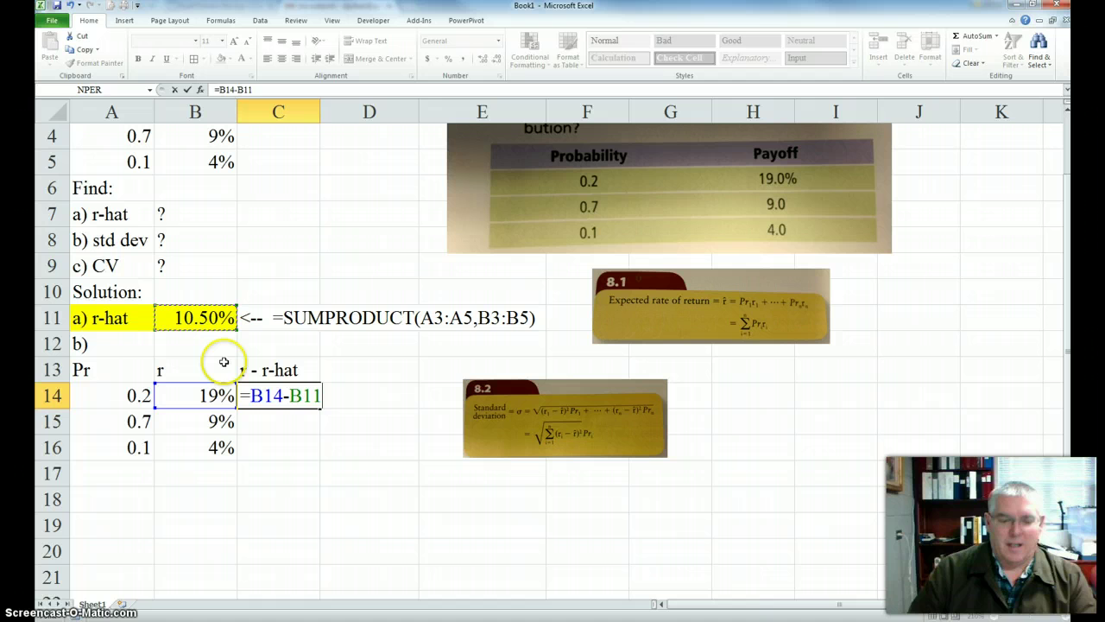
key(F4)
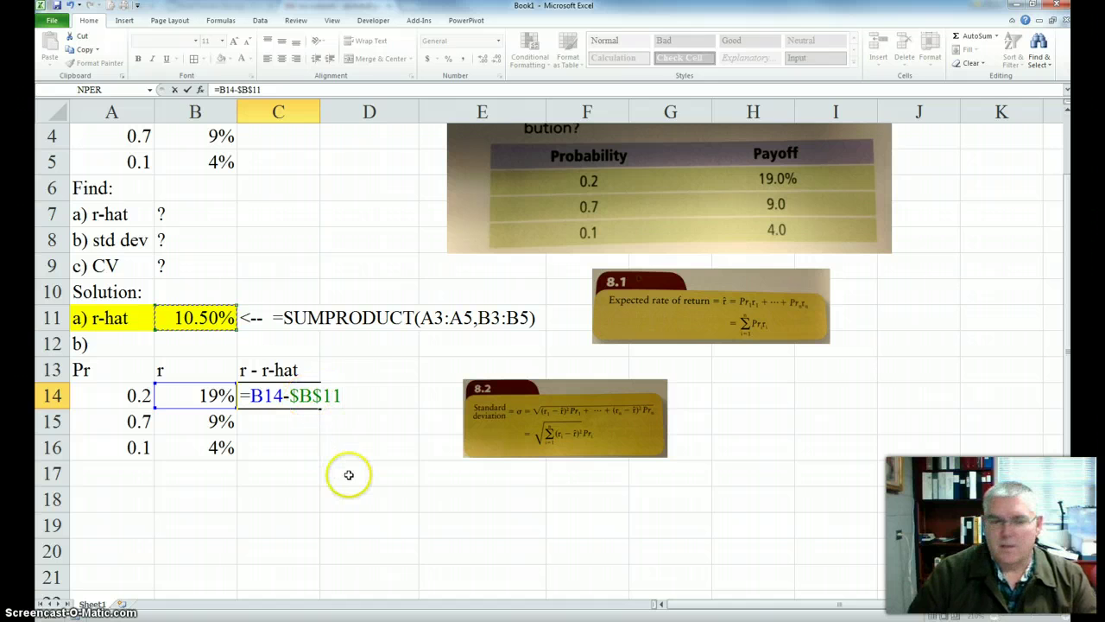
key(Return)
click(298, 402)
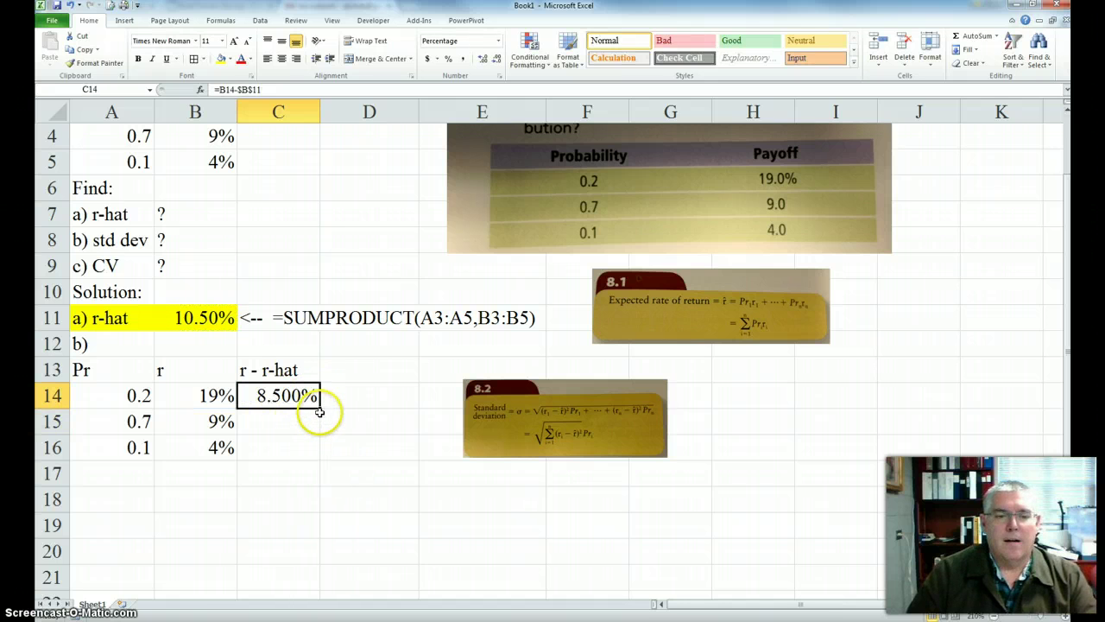
double_click(319, 408)
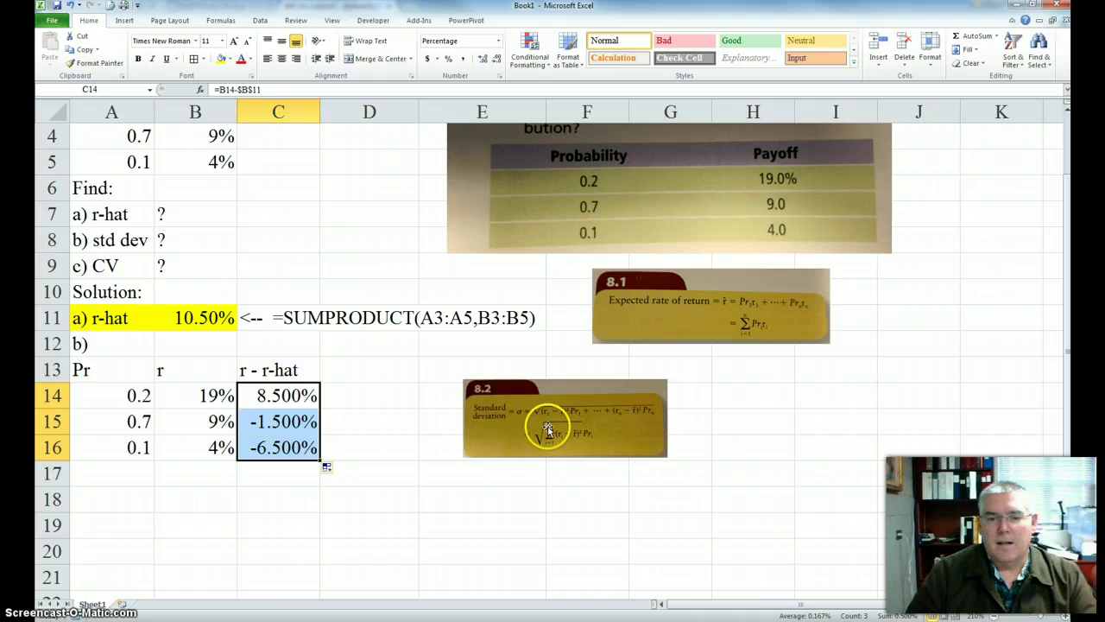
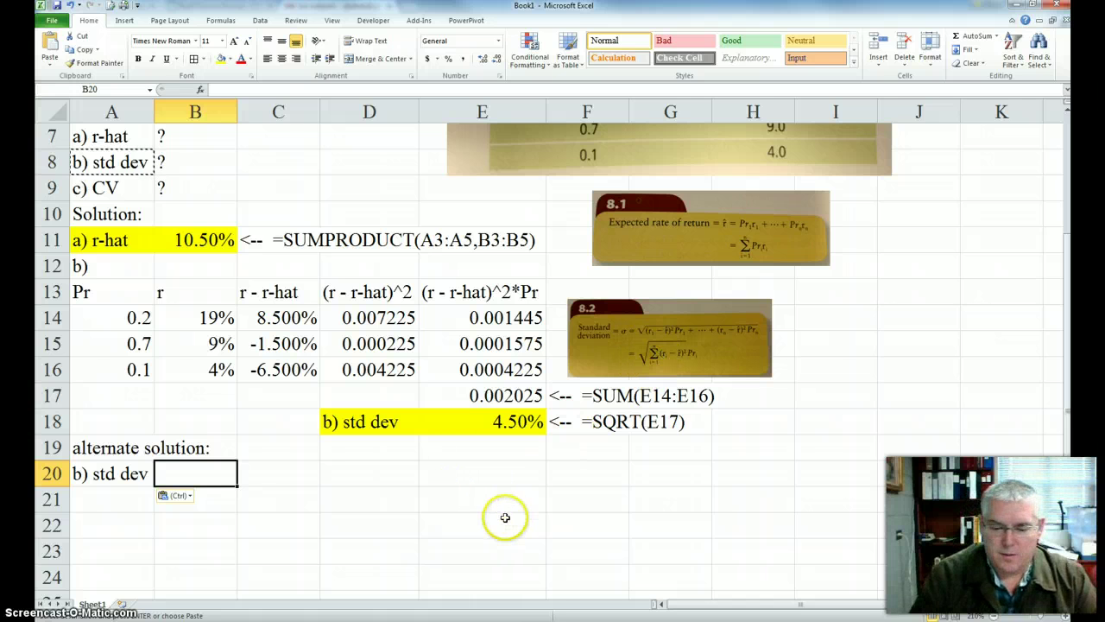
Step: Build the formula =SUMPRODUCT((B14:B16-B11)^2,A14:A16) in B20 for the alternate standard deviation
text(=sum)
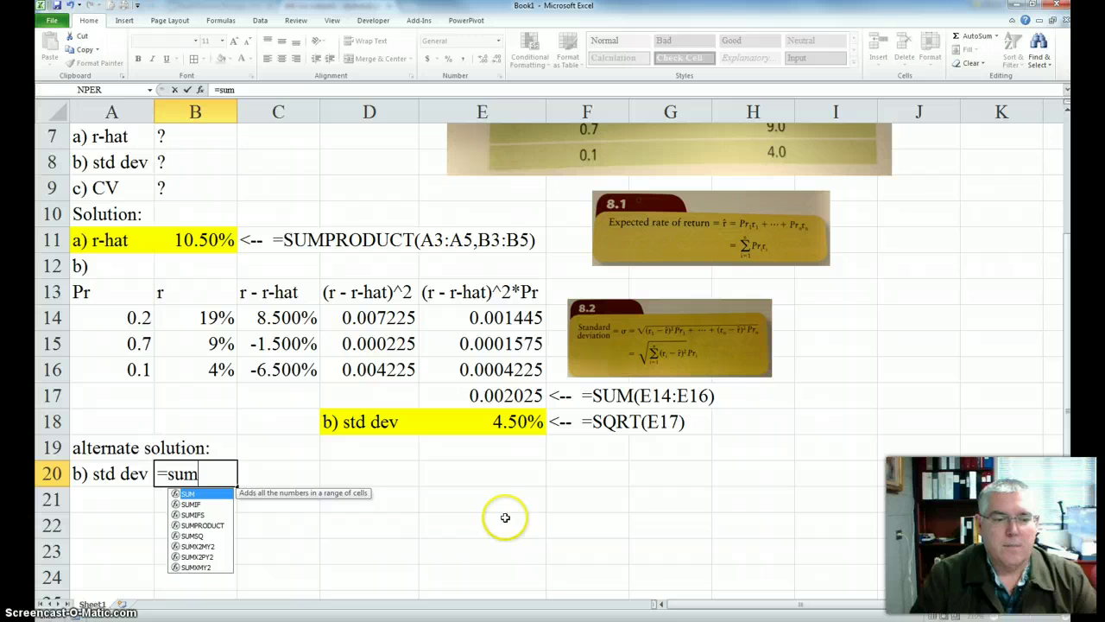
text(pro)
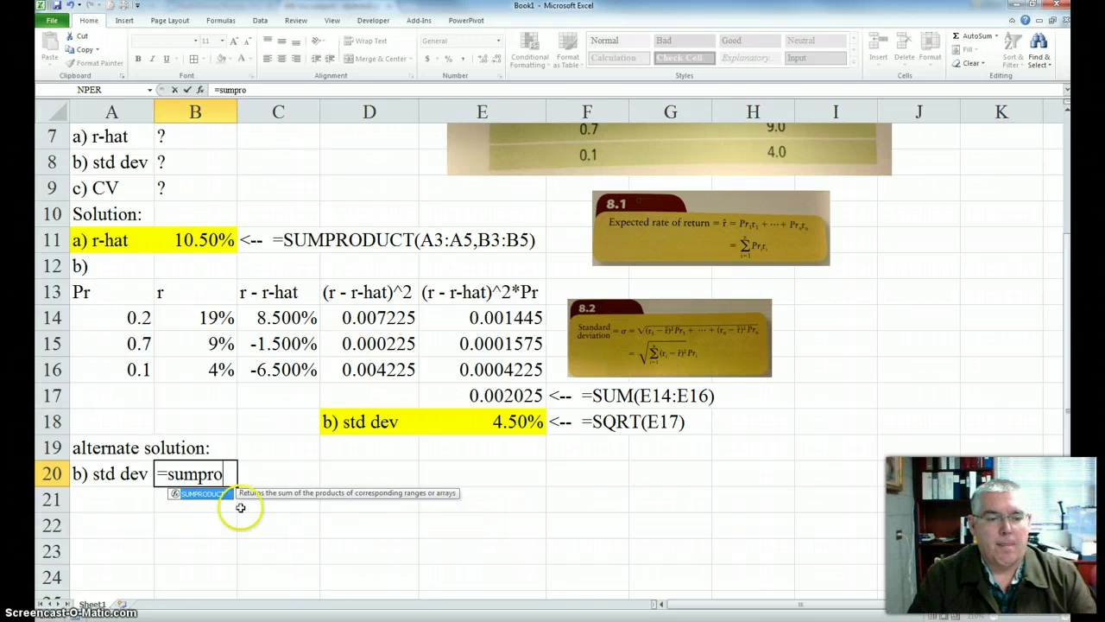
double_click(211, 495)
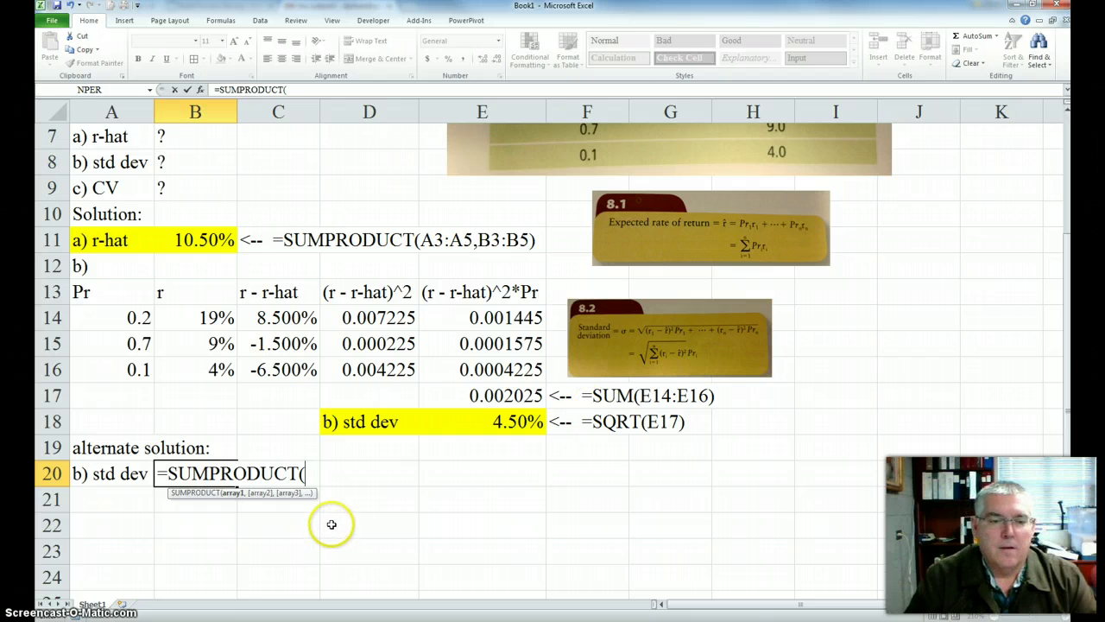
drag(190, 316, 198, 365)
text(-)
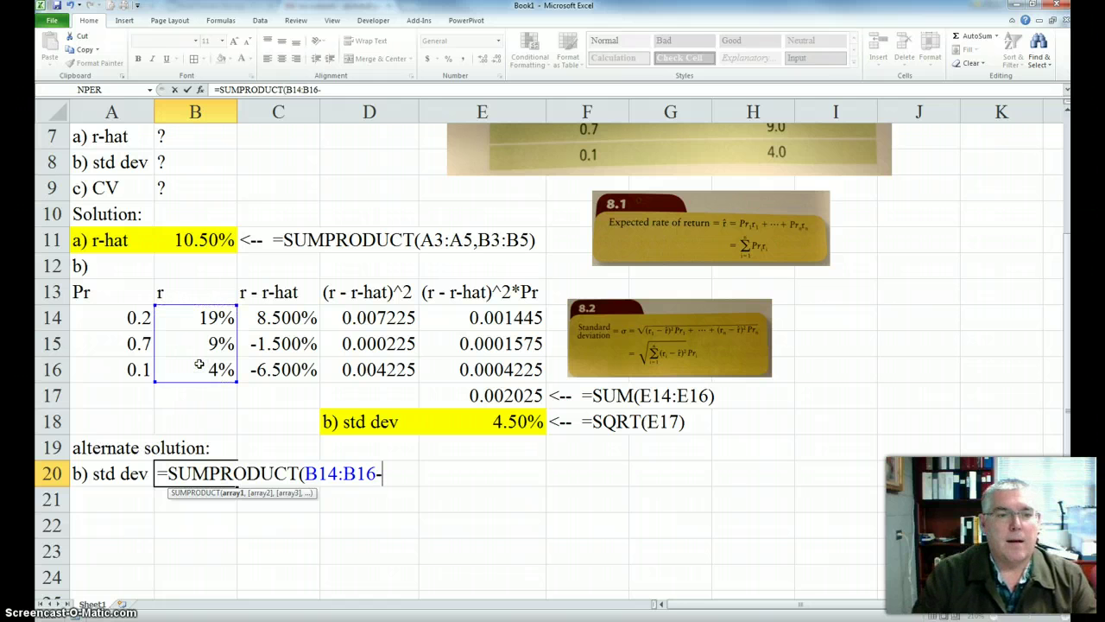
click(200, 242)
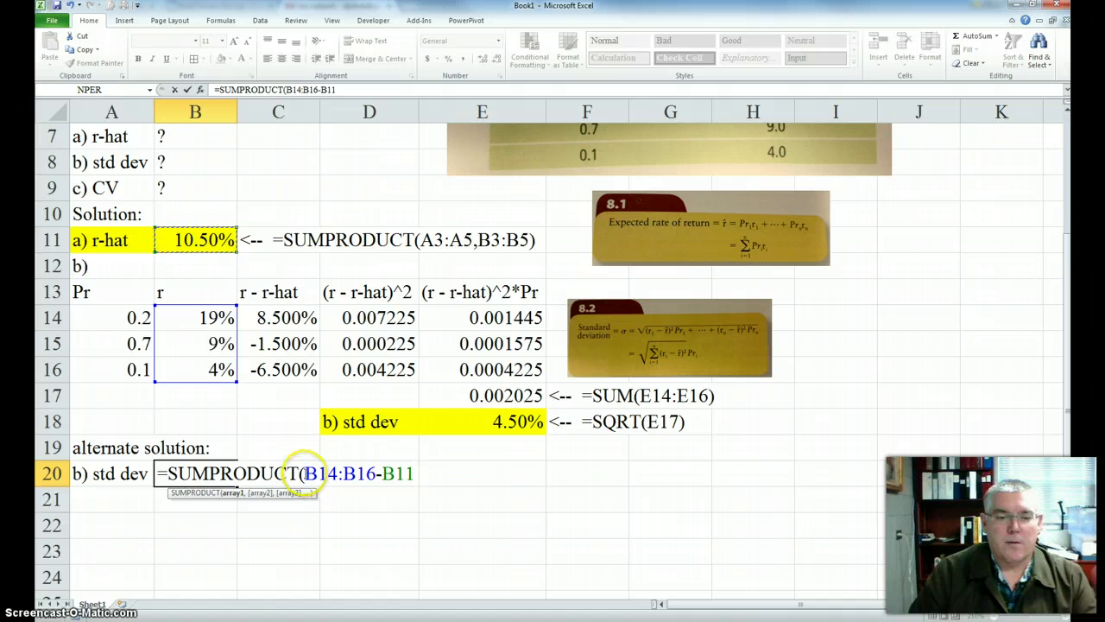
click(304, 474)
text(()
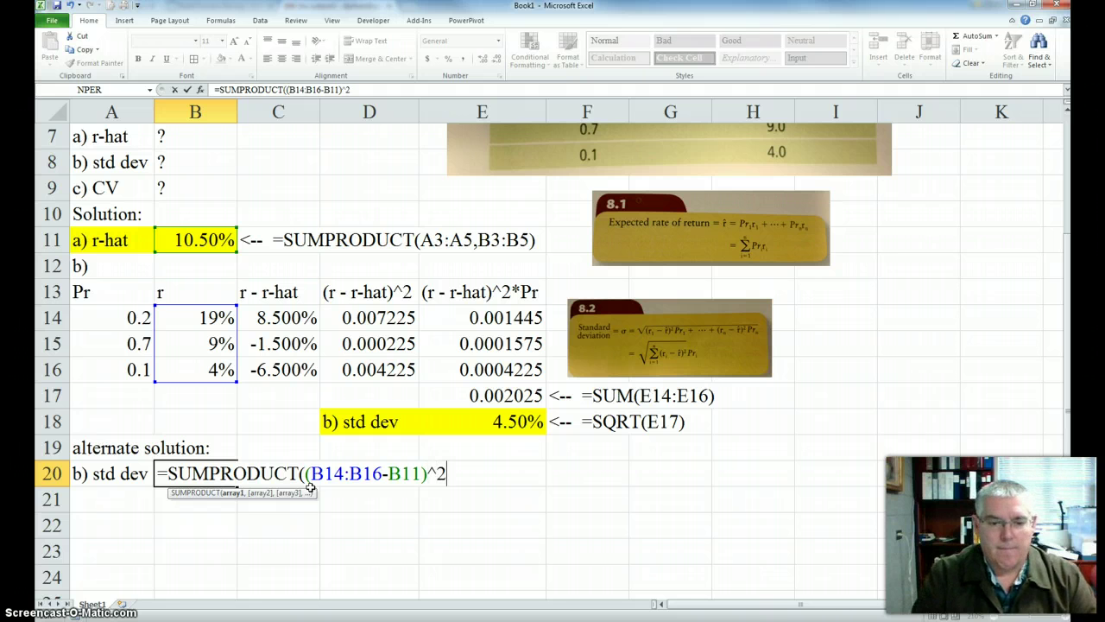
text(,)
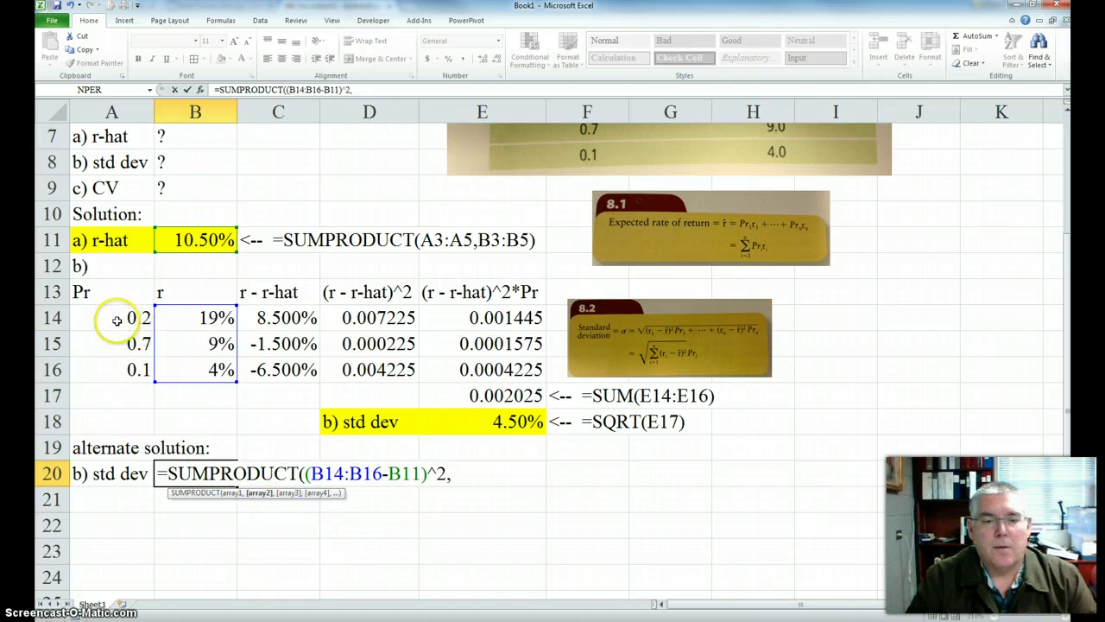
drag(97, 313, 92, 370)
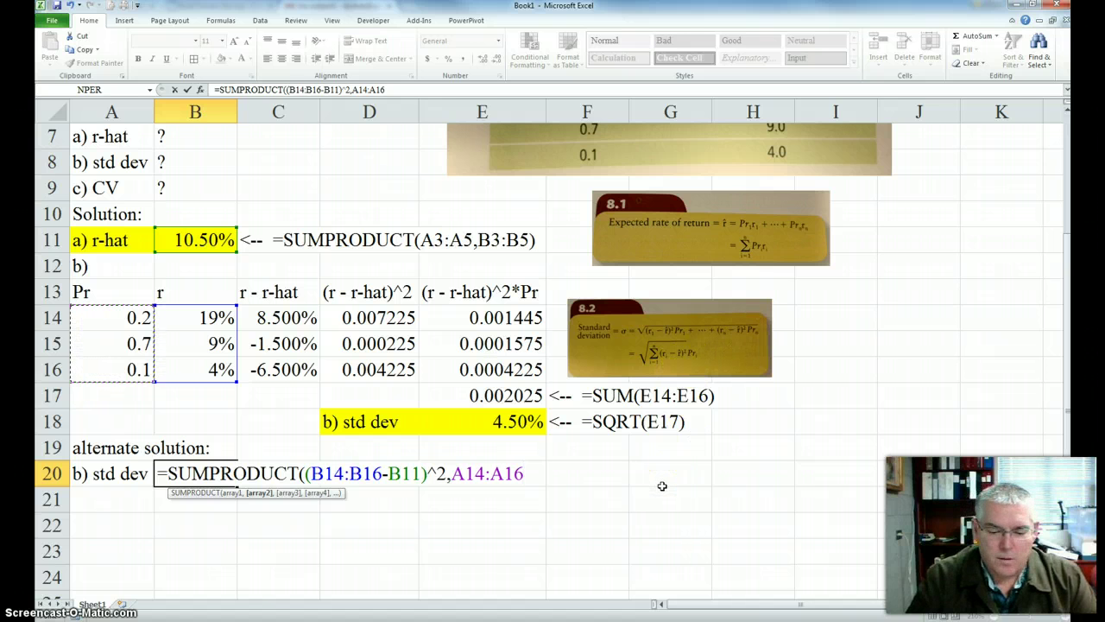
text())
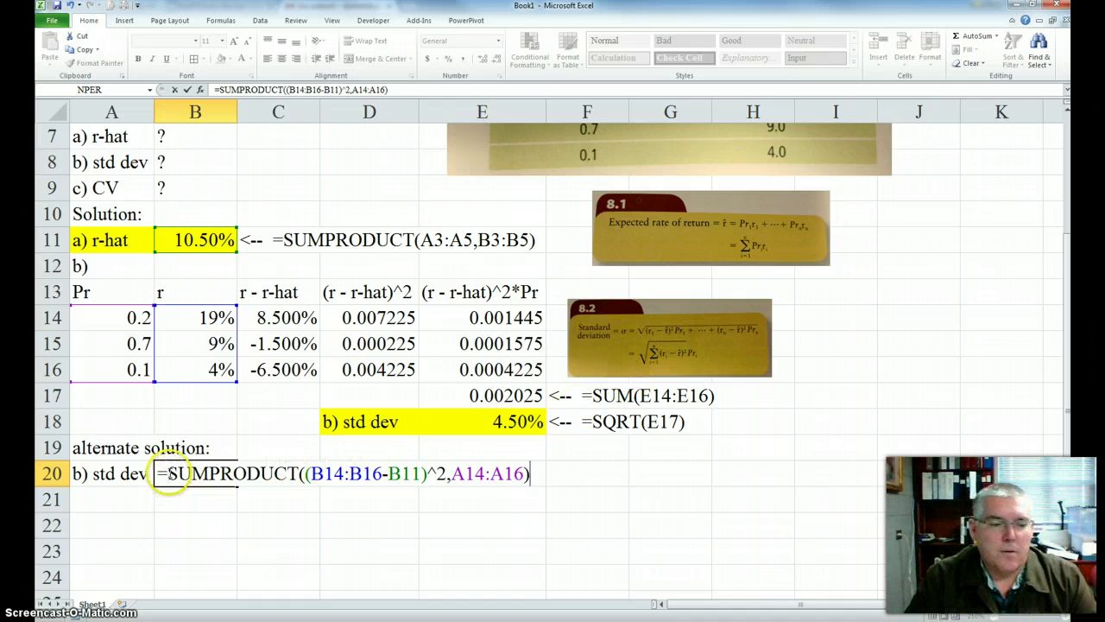
Step: Wrap the SUMPRODUCT formula in B20 in a SQRT function and enter it
text(saq)
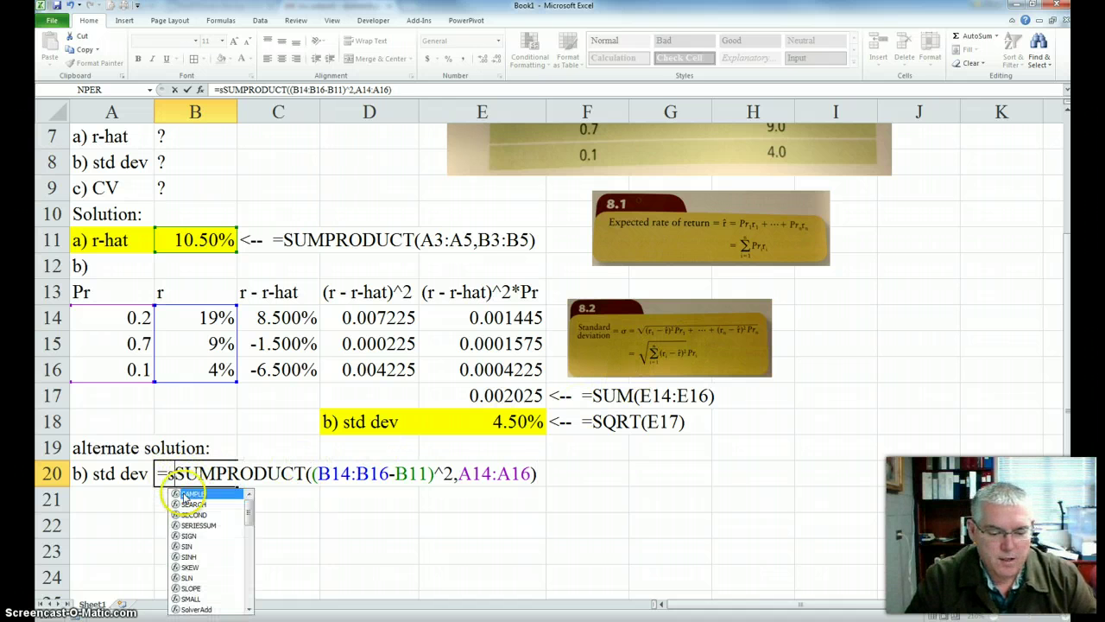
key(BackSpace)
key(BackSpace)
text(qrt)
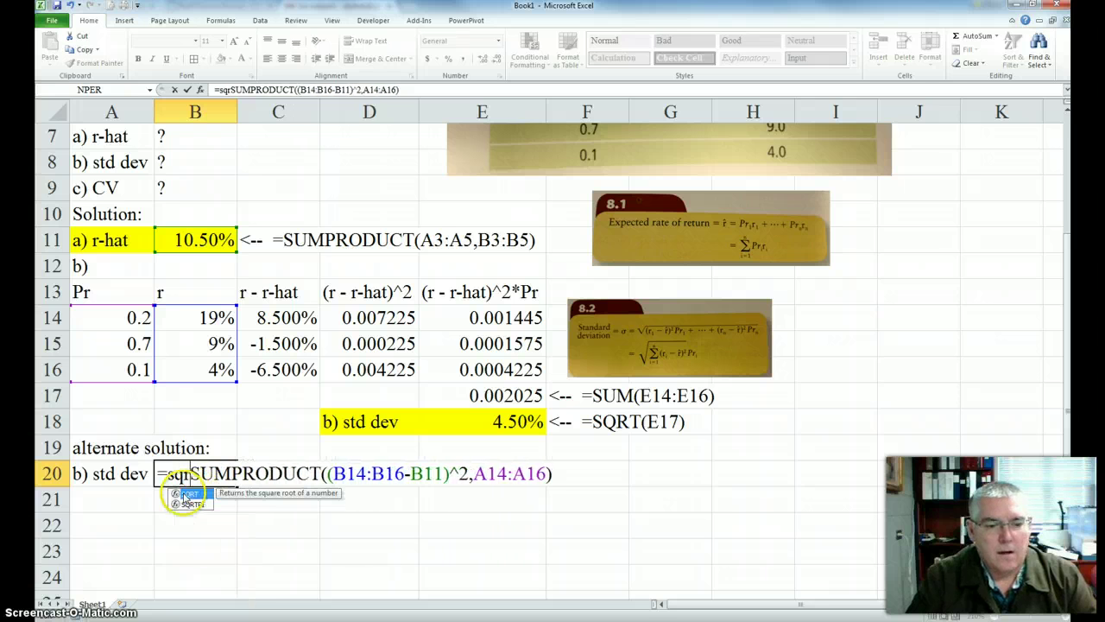
text(()
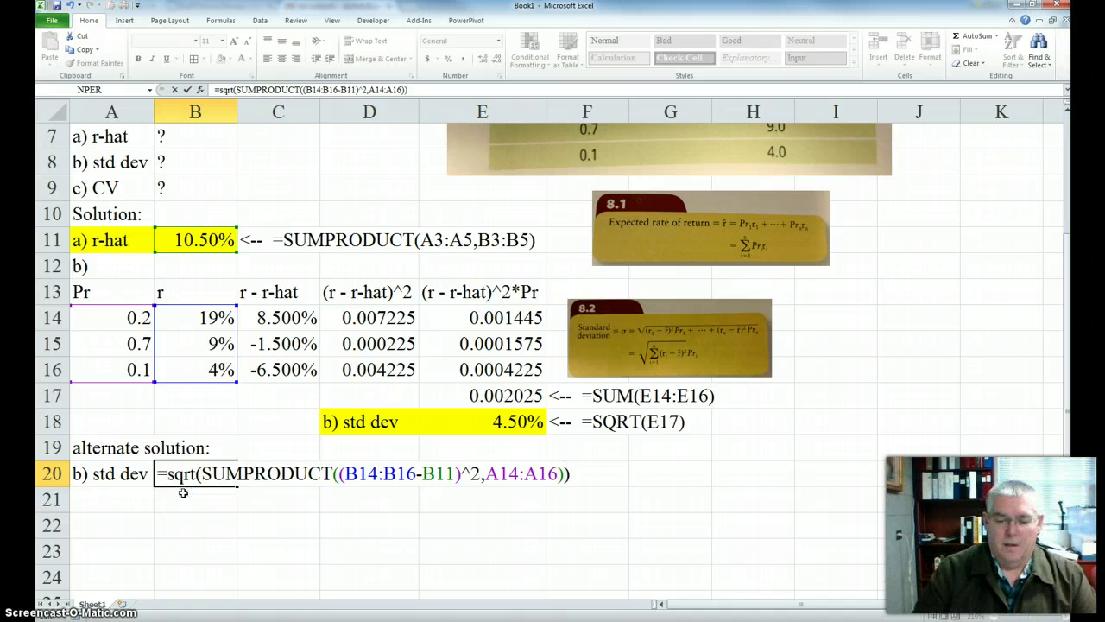
key(Return)
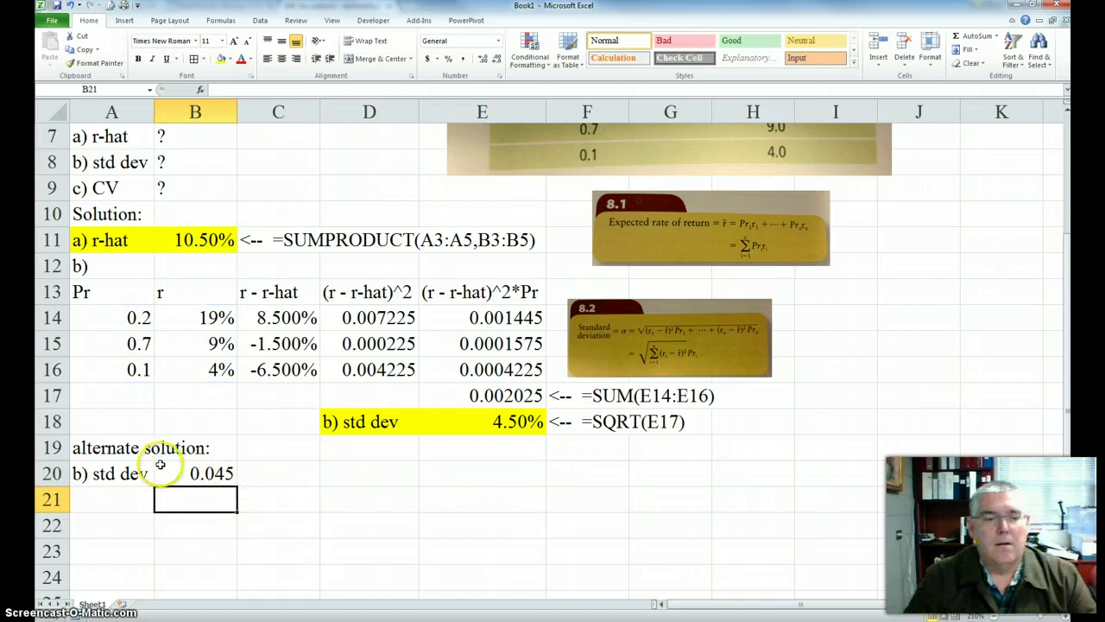
Step: Copy the percentage and yellow highlight formatting from E18 to B20
click(494, 423)
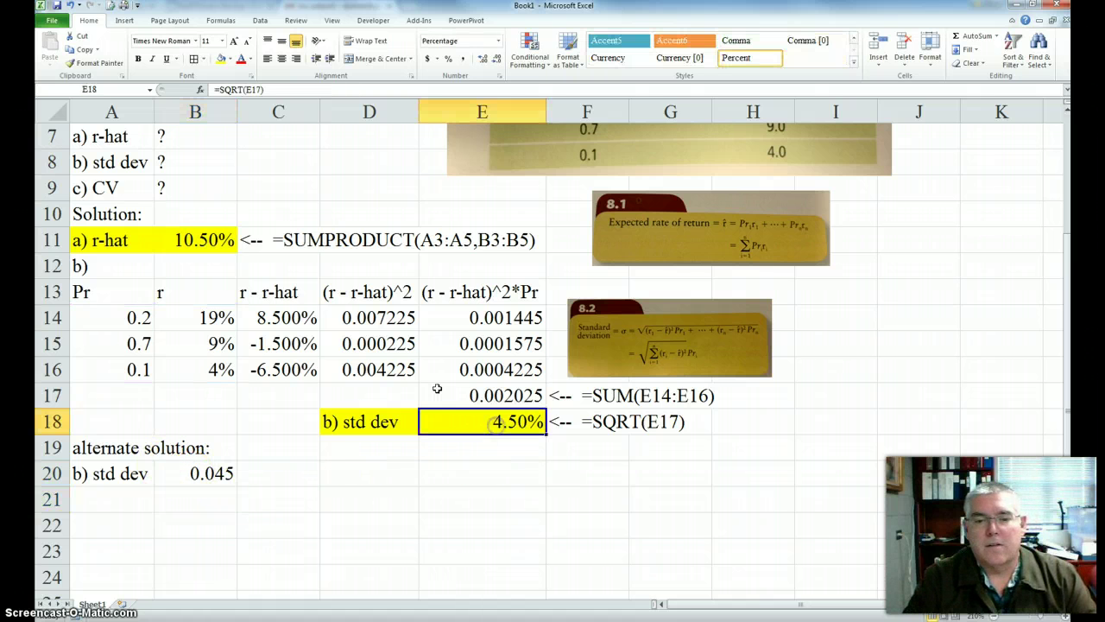
click(97, 63)
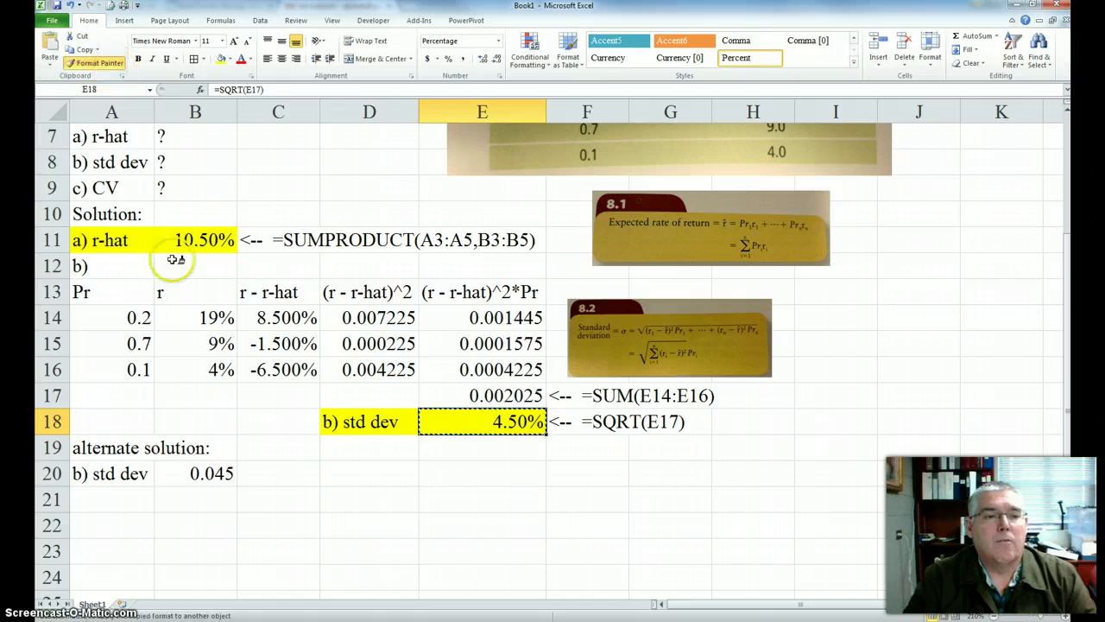
click(177, 468)
Step: Highlight the "b) std dev" label in A20 in yellow and fill it down to A21
click(126, 472)
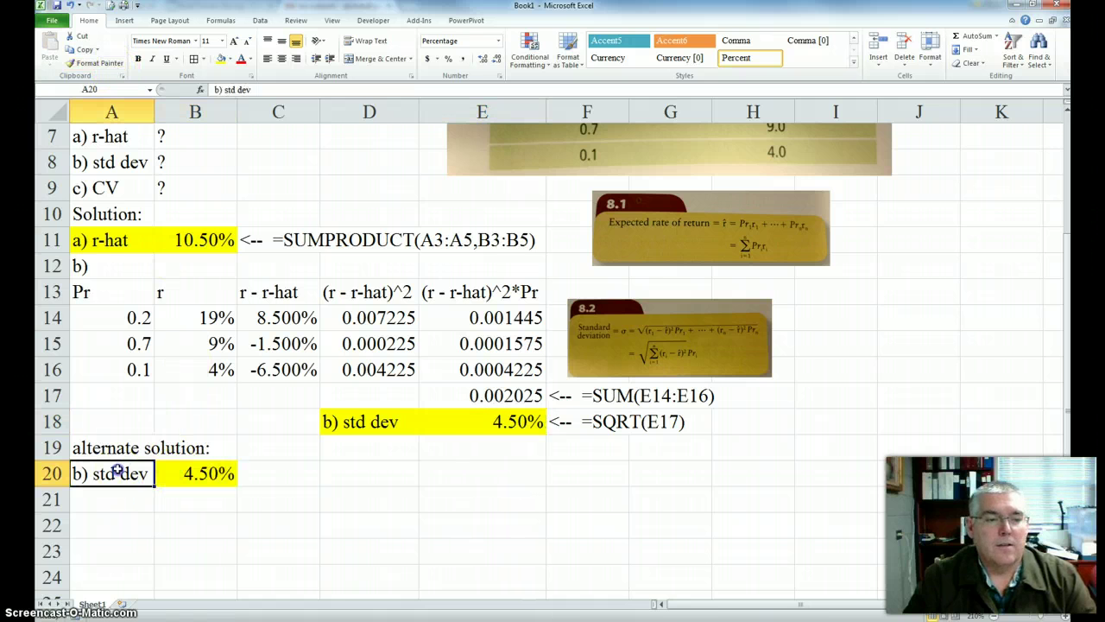
click(220, 65)
click(277, 503)
click(134, 480)
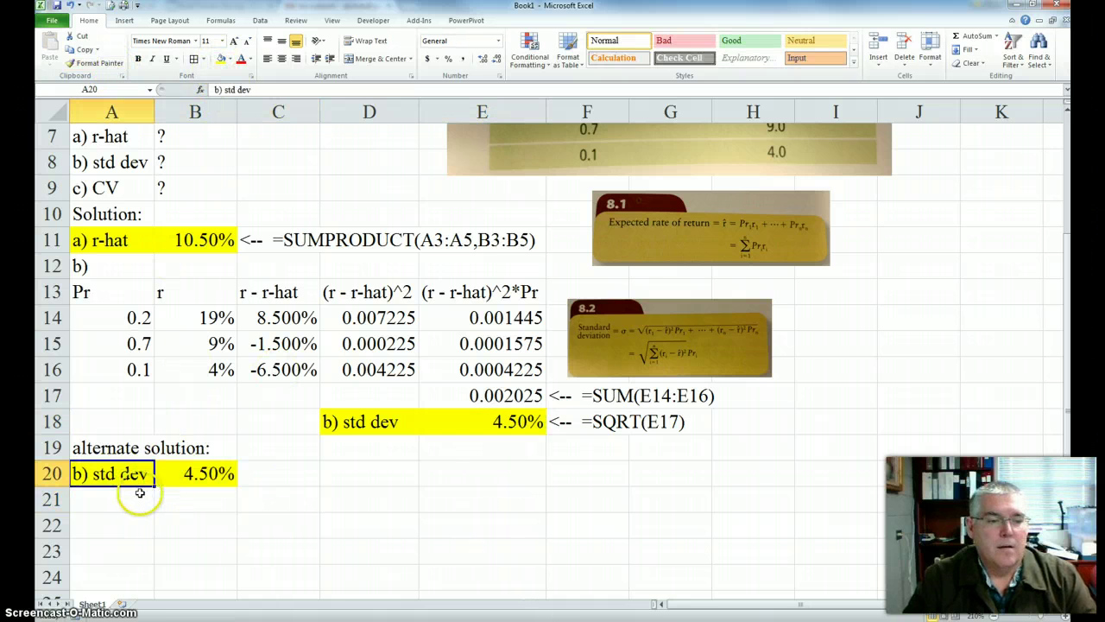
drag(151, 487, 154, 508)
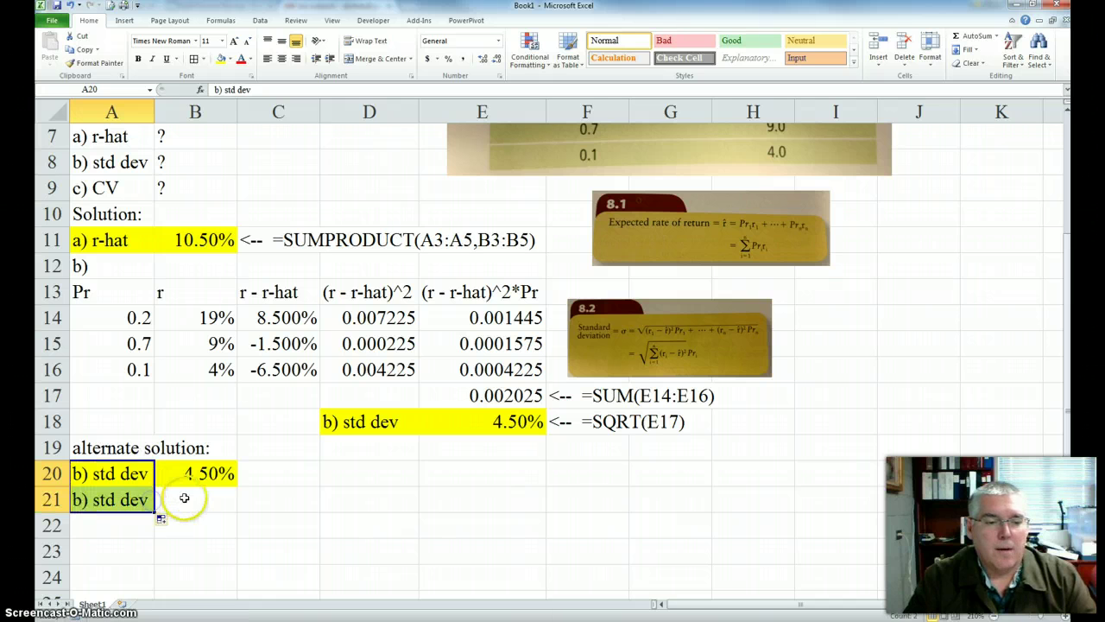
Step: Build the expression =(B14:B16-B11)^2*A14:A16 in B21 for a second alternate standard deviation
click(185, 499)
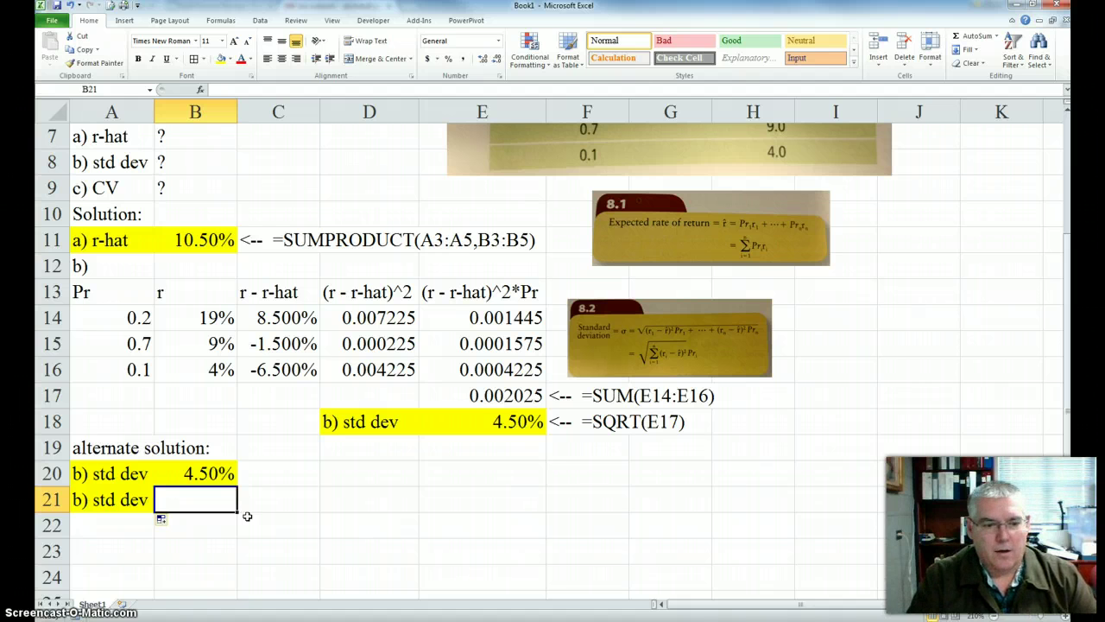
text(=)
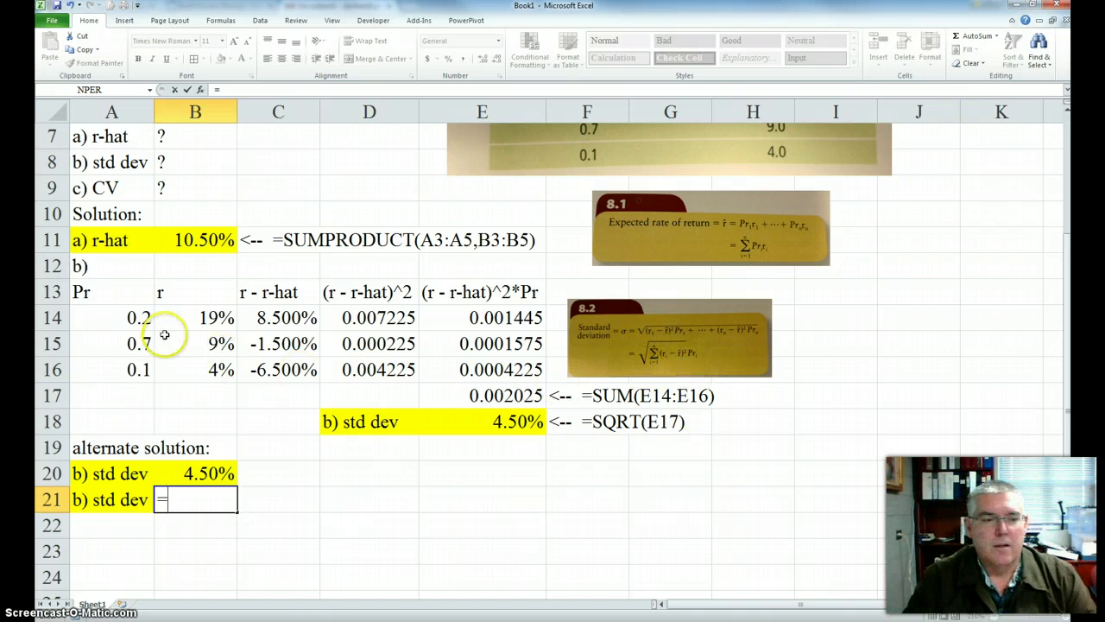
drag(196, 318, 202, 360)
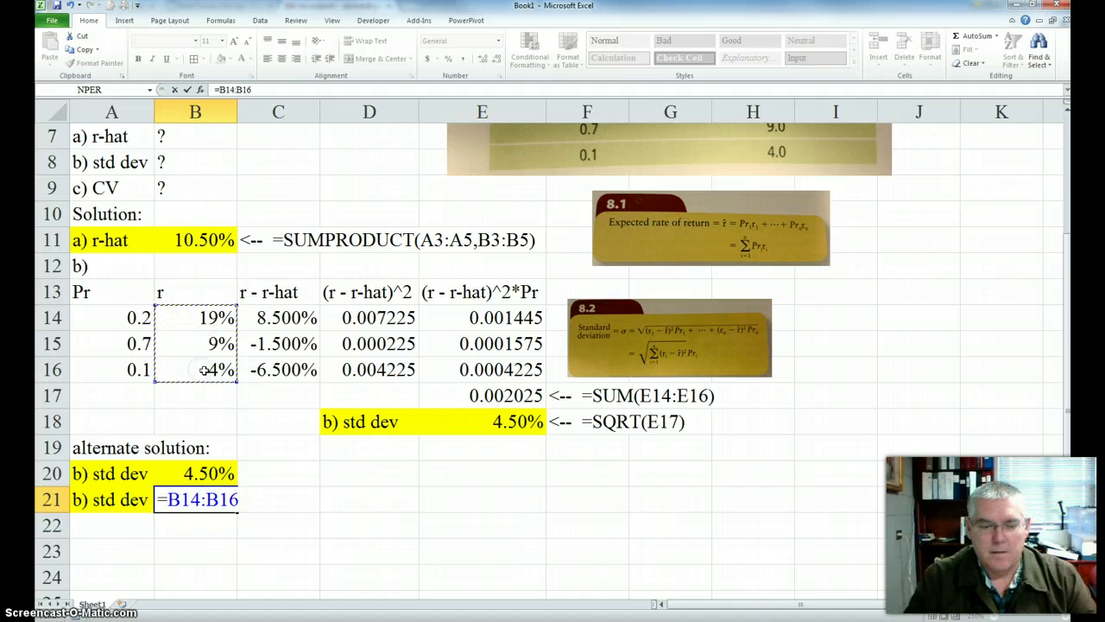
text(-)
click(199, 241)
click(168, 501)
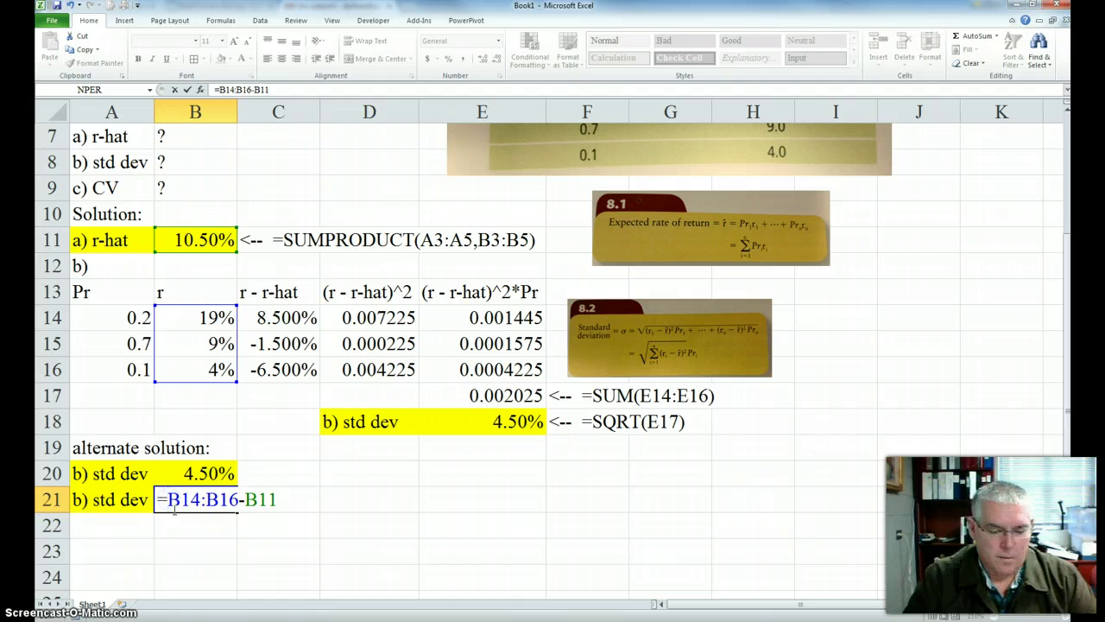
text(()
key(Right)
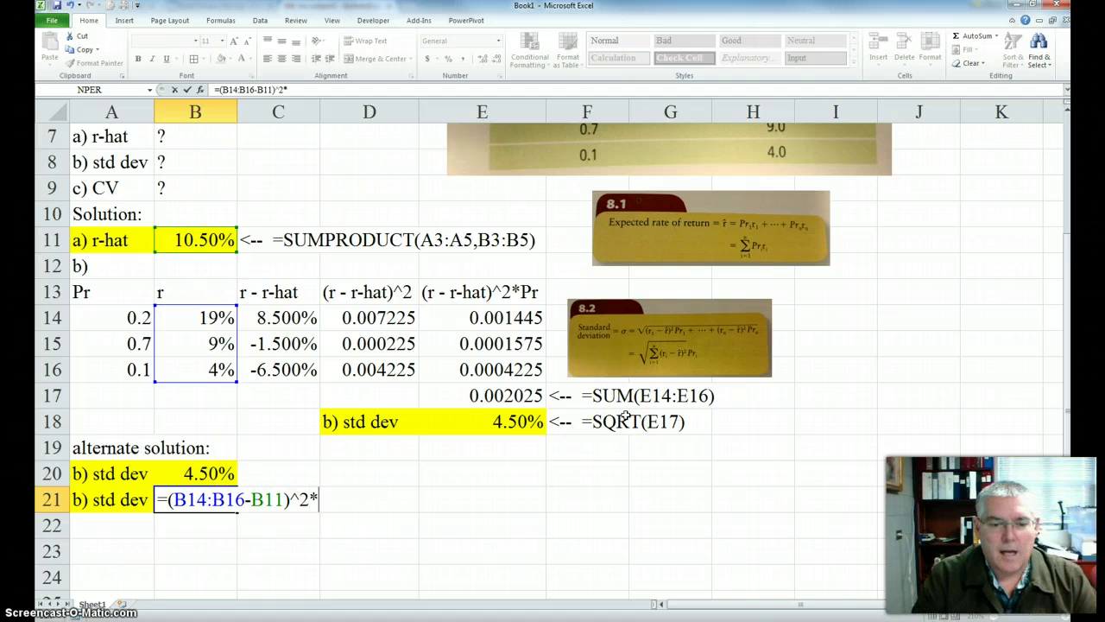
drag(99, 312, 103, 363)
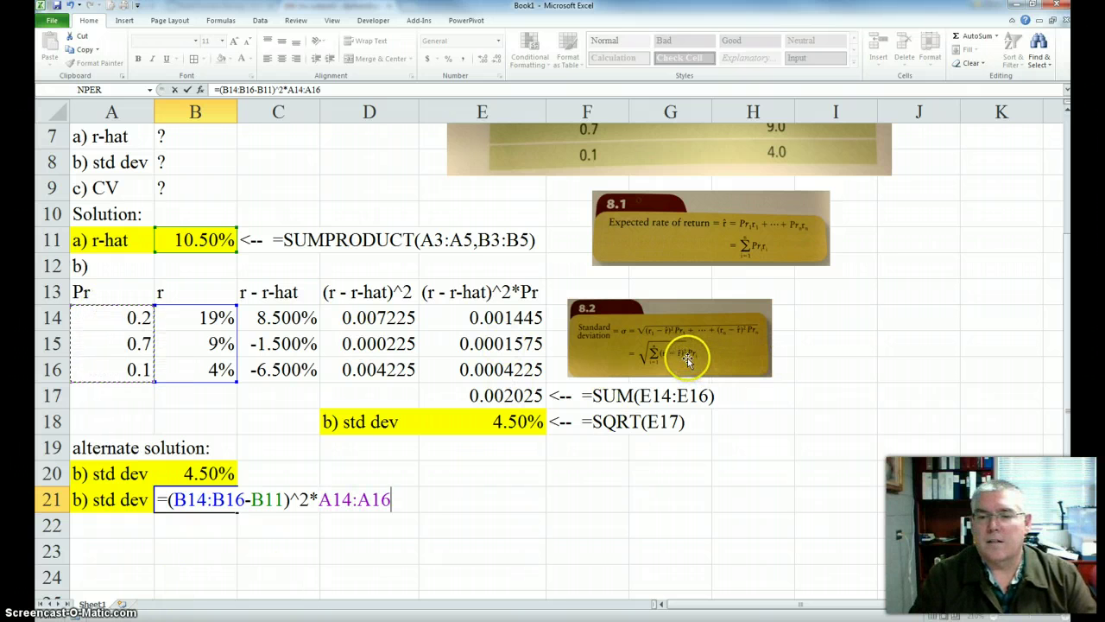
Step: Nest the B21 expression in SQRT(SUM(...)) and enter it as an array formula
click(169, 504)
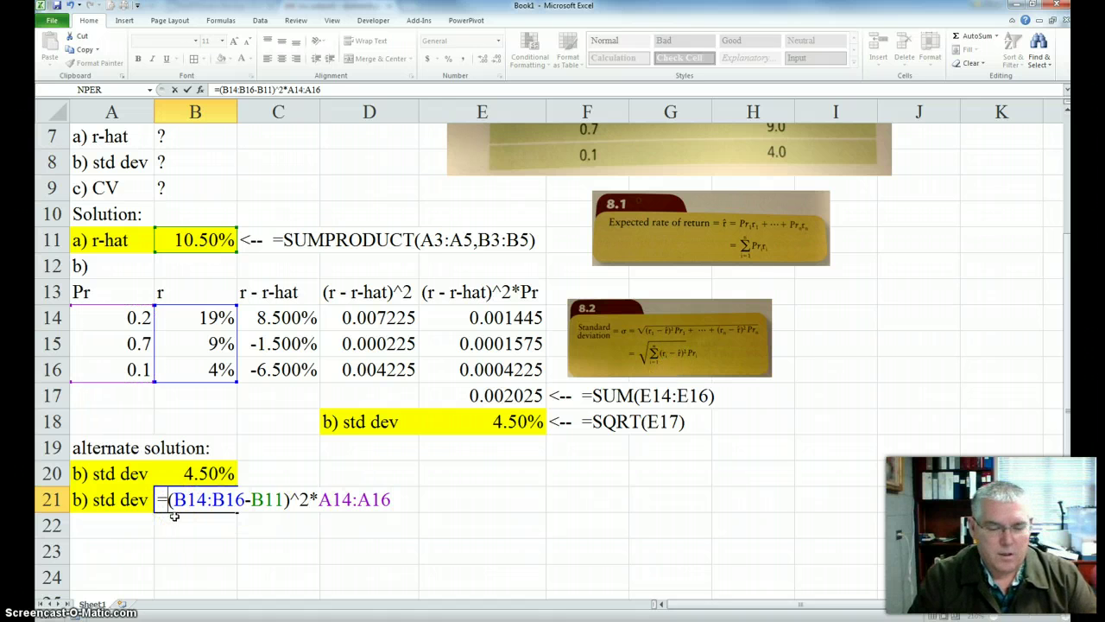
text(sum()
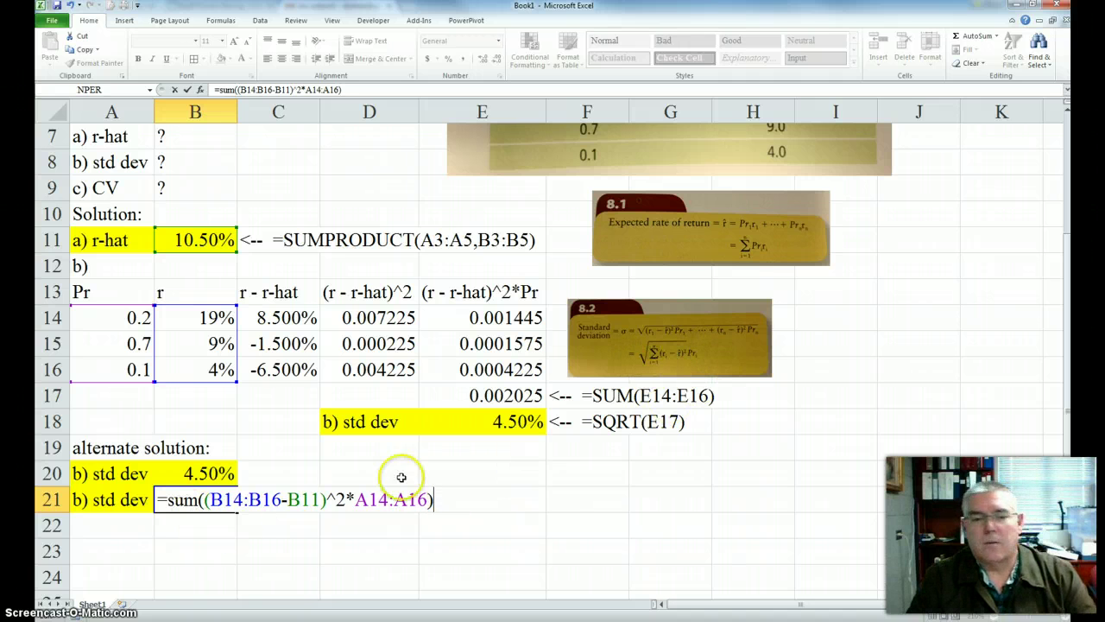
click(163, 500)
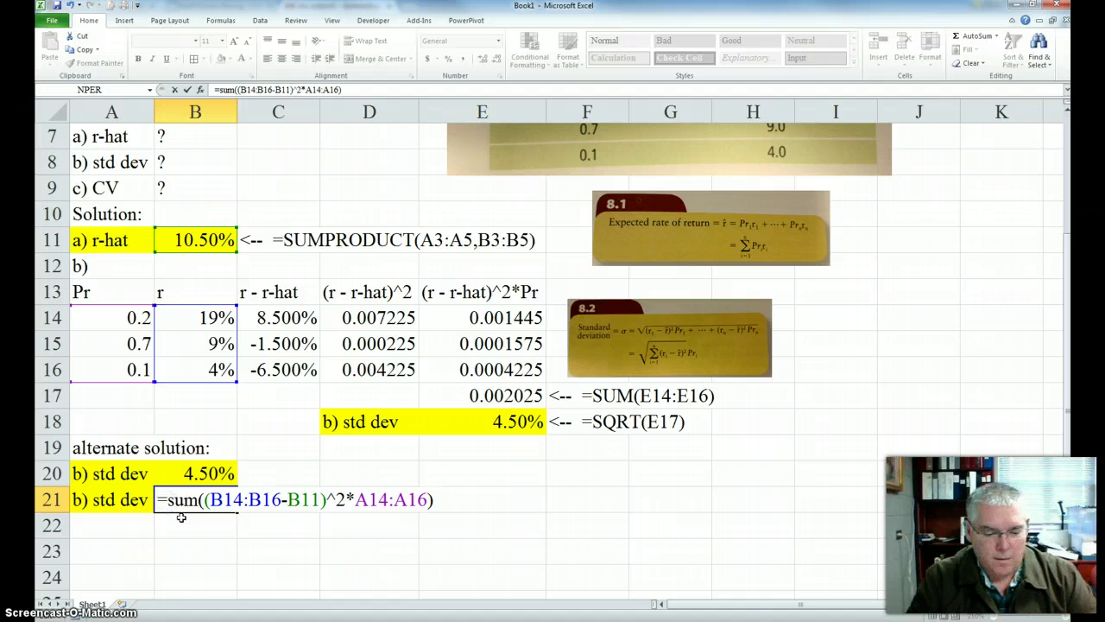
text(sqrt()
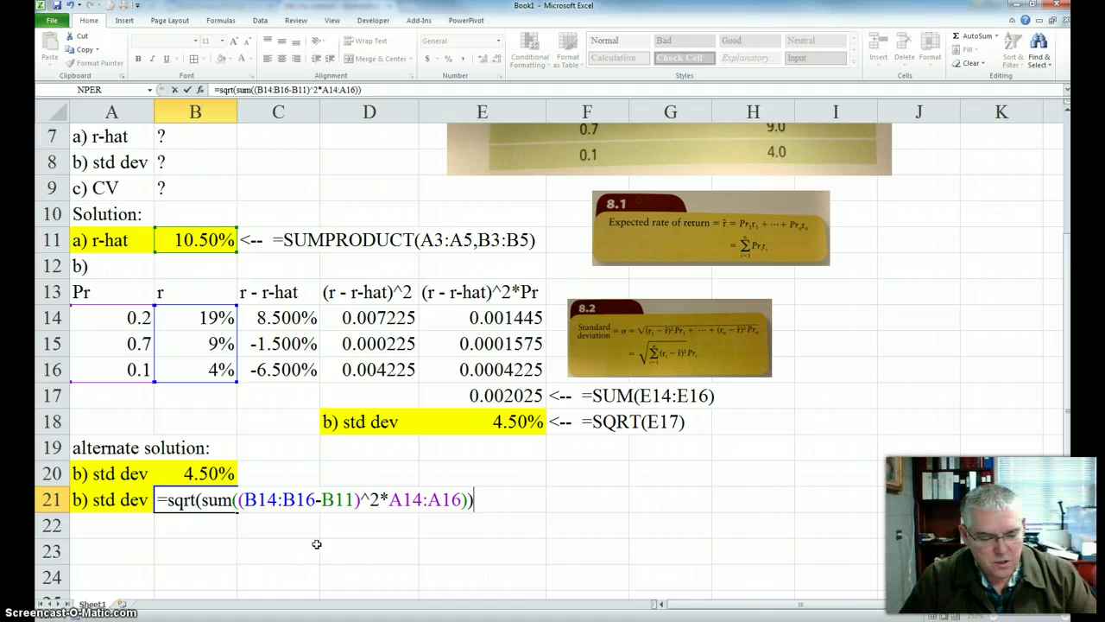
key(ctrl+shift+Return)
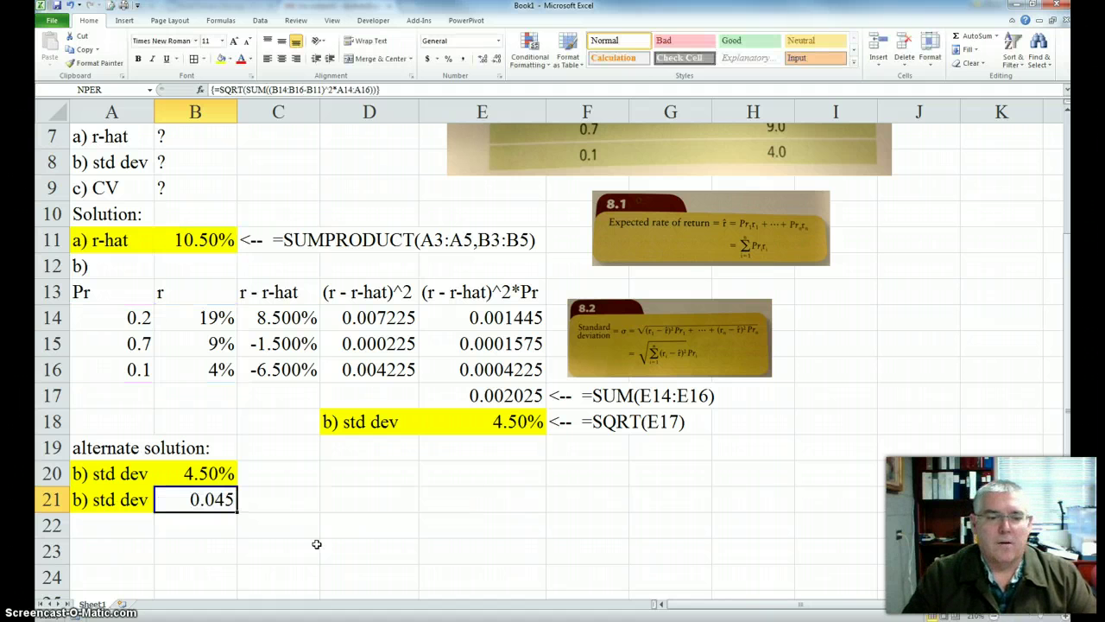
Step: Copy the percentage and yellow highlight formatting from B20 to B21
click(200, 471)
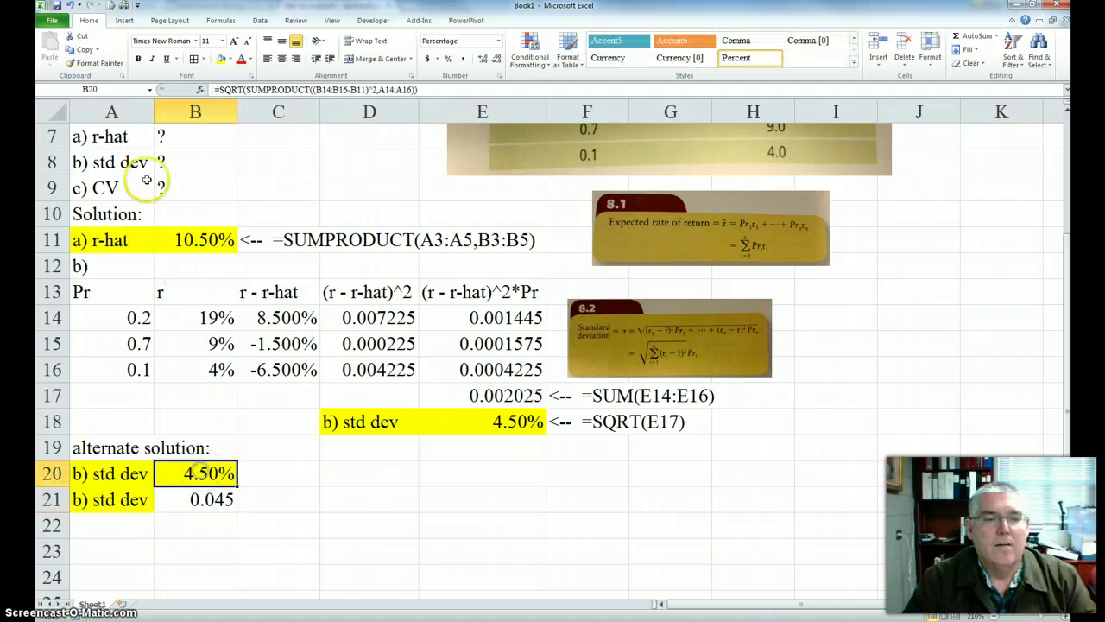
click(112, 65)
click(168, 498)
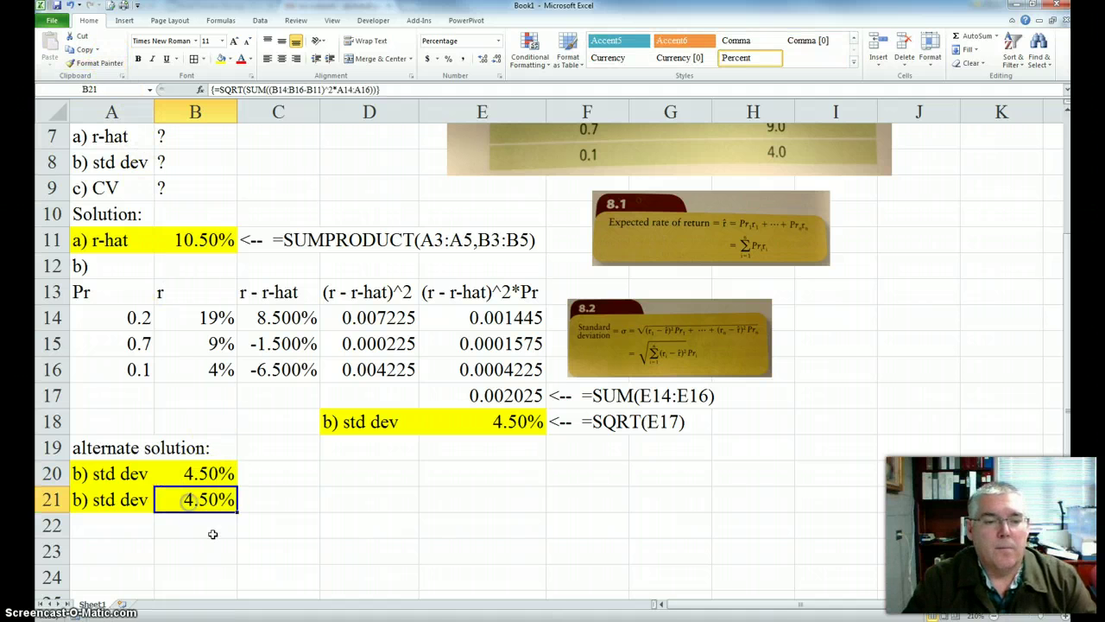
Step: Copy the getformula note from F18 into C20:C21 to display both alternate standard deviation formulas
click(585, 424)
right_click(586, 424)
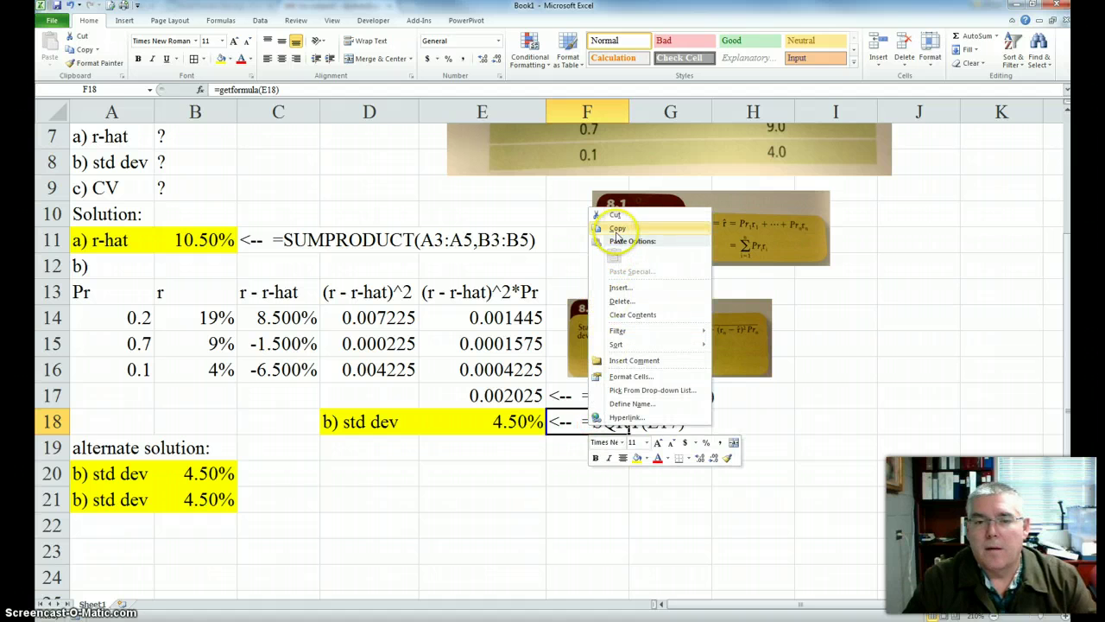
click(615, 228)
drag(267, 471, 267, 498)
right_click(266, 498)
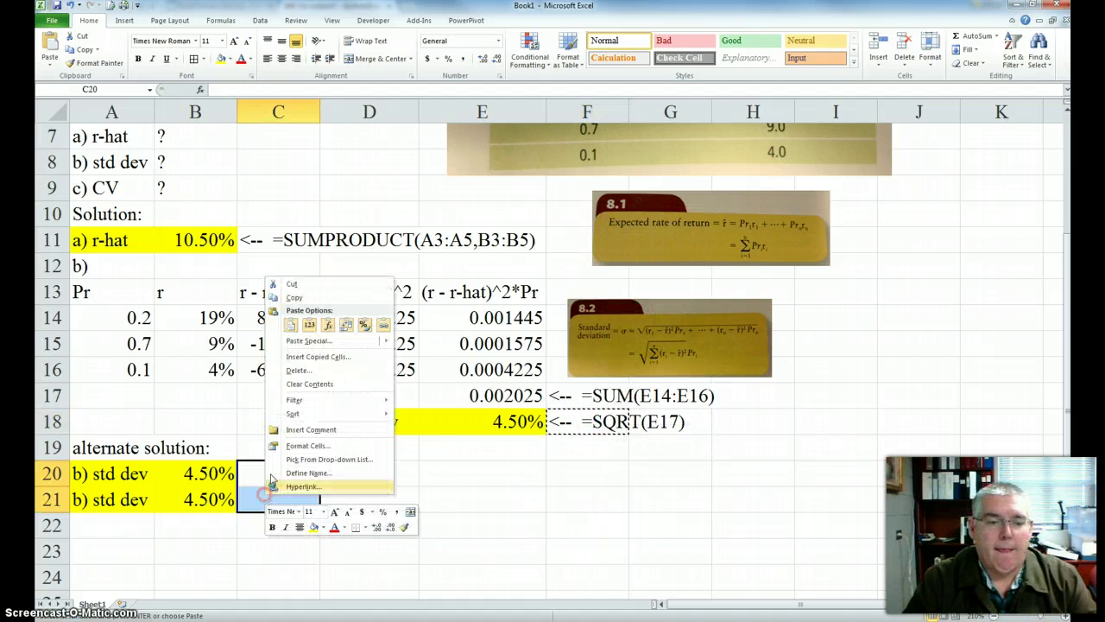
click(290, 327)
click(348, 536)
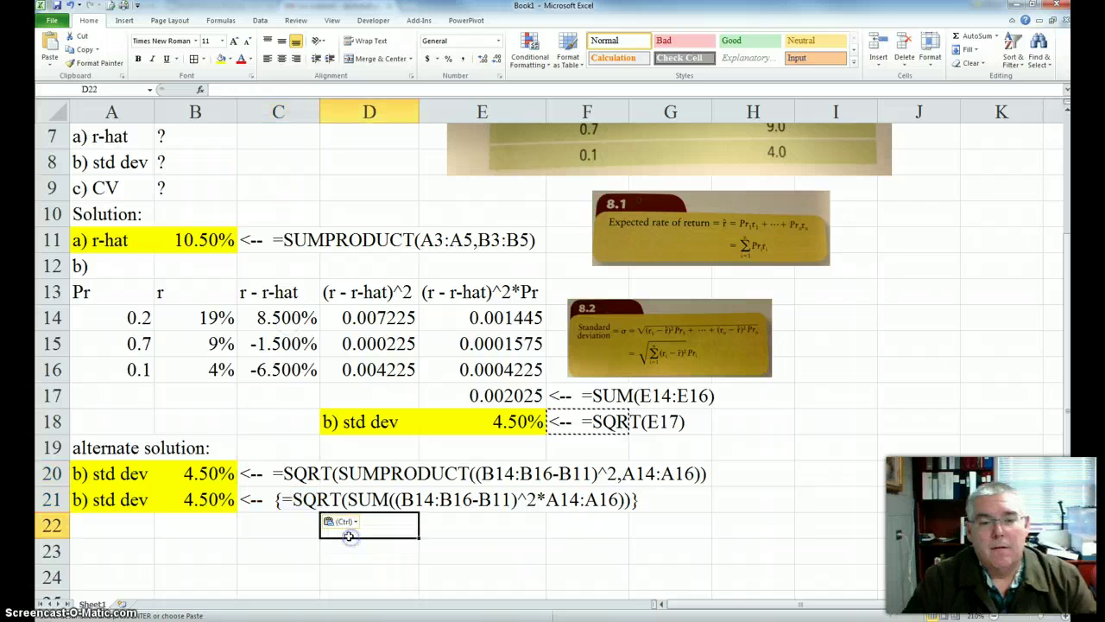
click(285, 473)
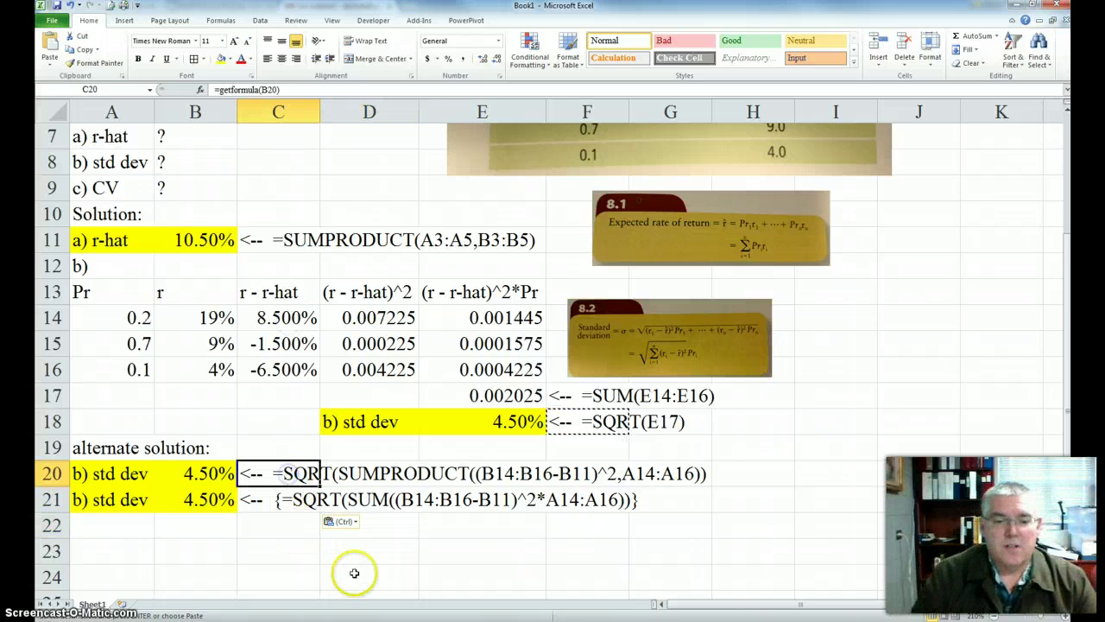
Step: Clear the pending copy selection and copy the c) CV label from A9 into A22
click(280, 502)
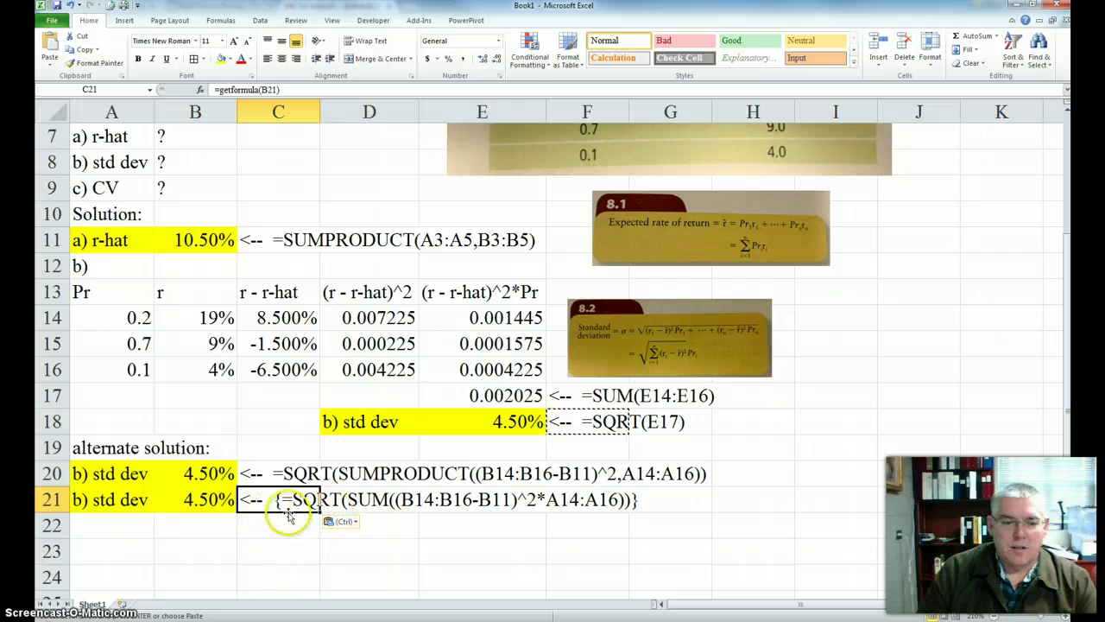
key(Escape)
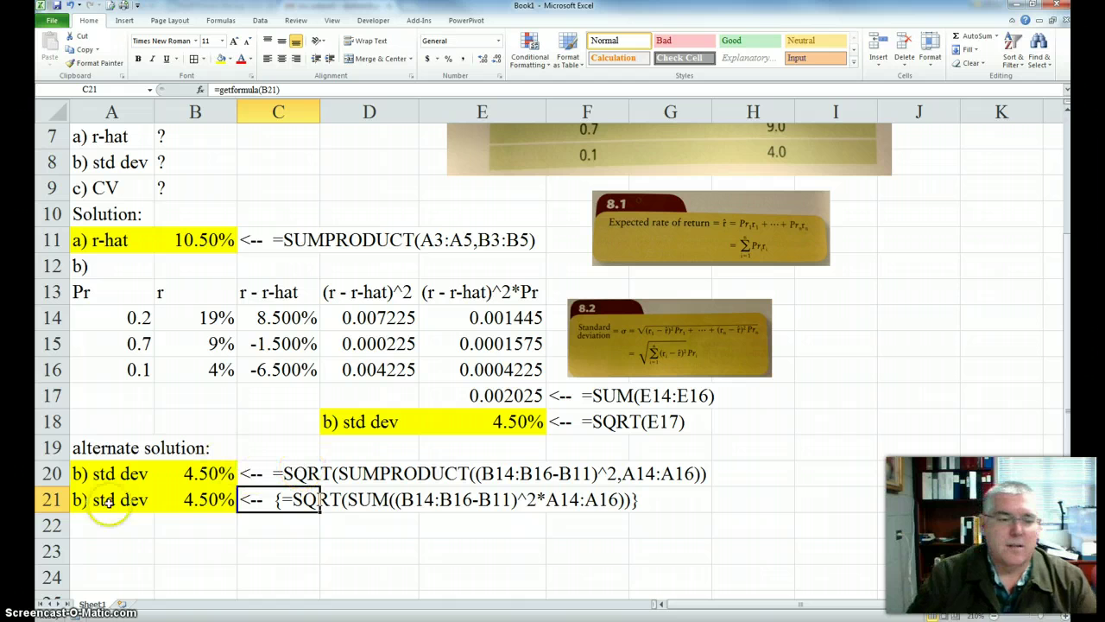
click(99, 530)
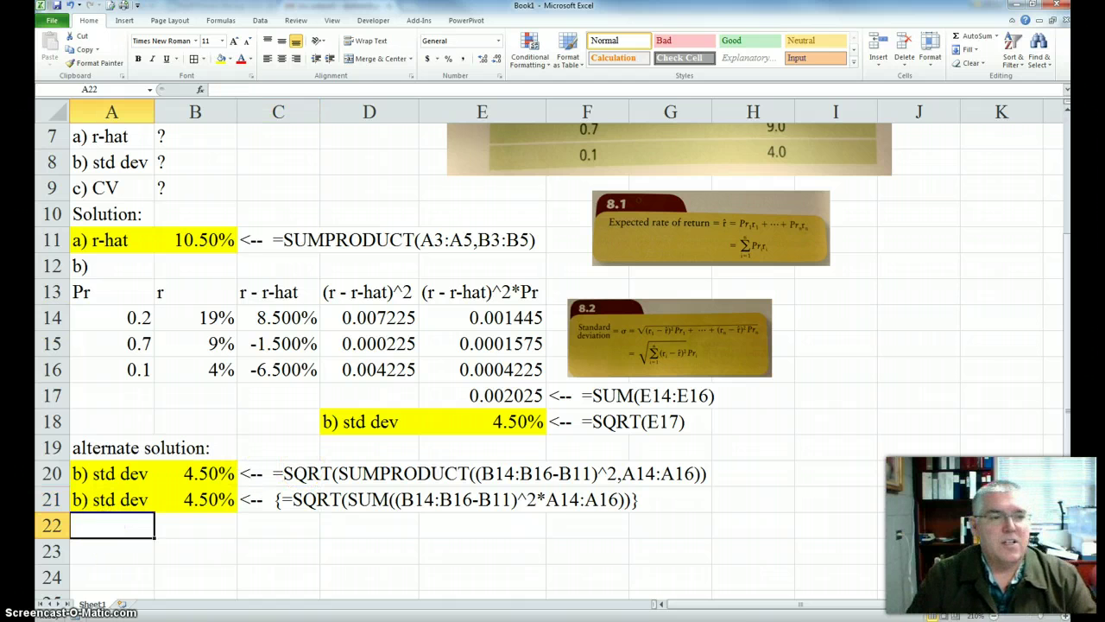
click(110, 185)
right_click(109, 189)
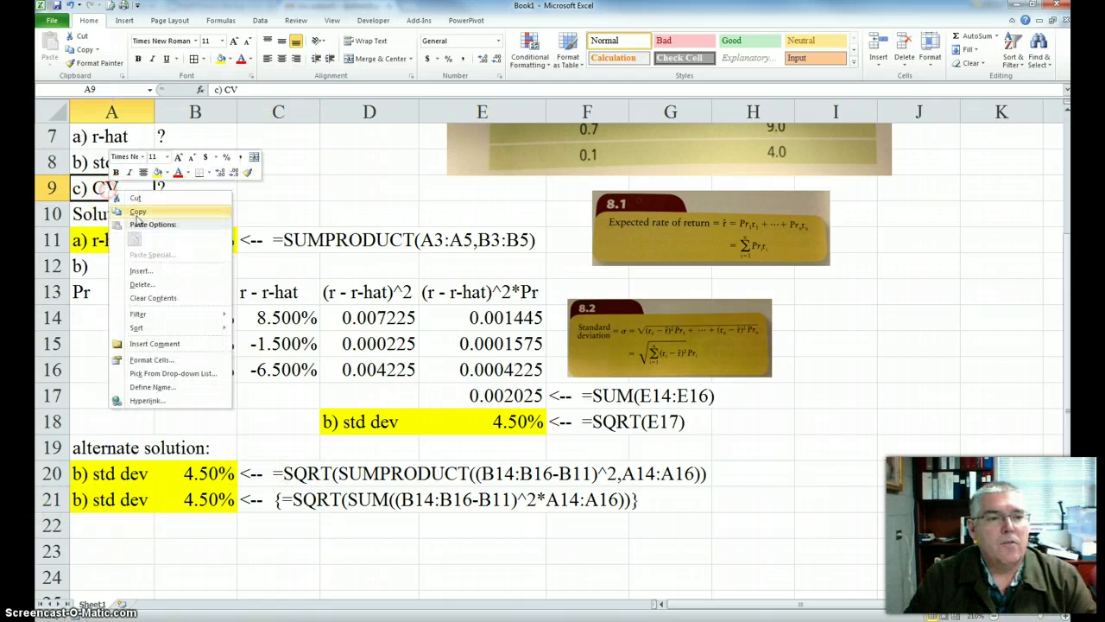
click(138, 213)
click(103, 525)
right_click(121, 526)
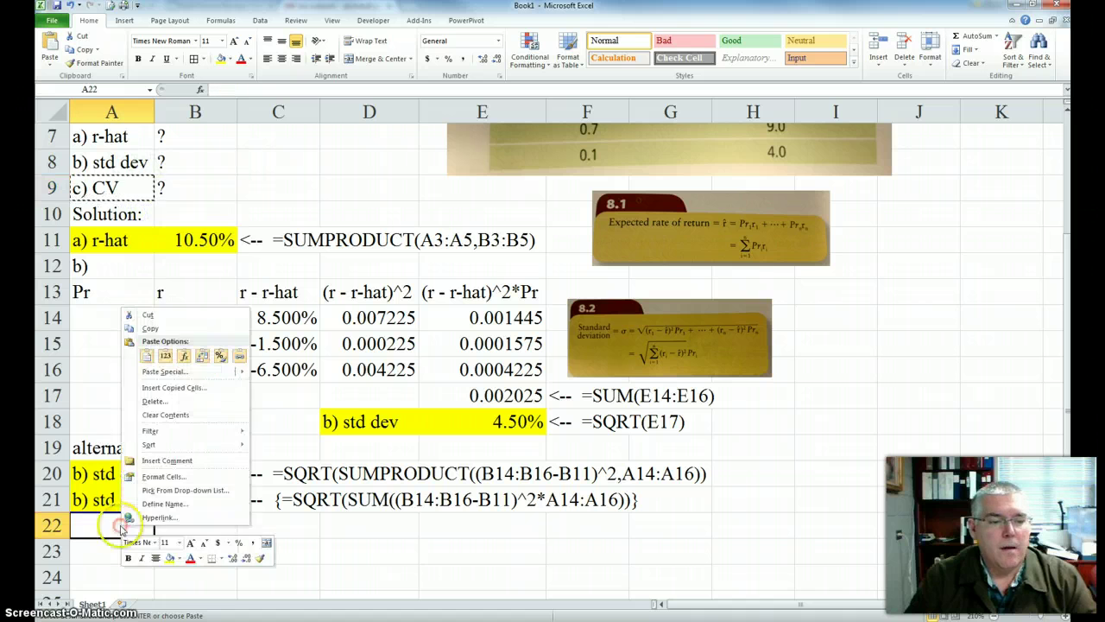
click(146, 356)
Step: Move the 8.5 coefficient of variation formula picture beneath the alternate solutions, around D22:E24
scroll(710, 611, right, 2)
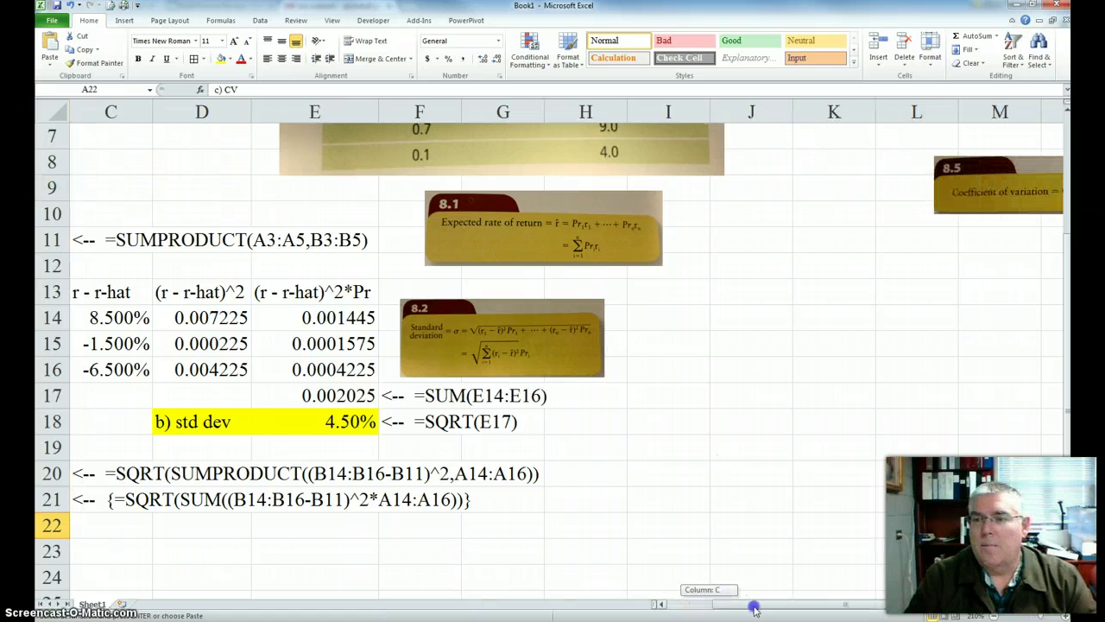
drag(939, 173, 254, 527)
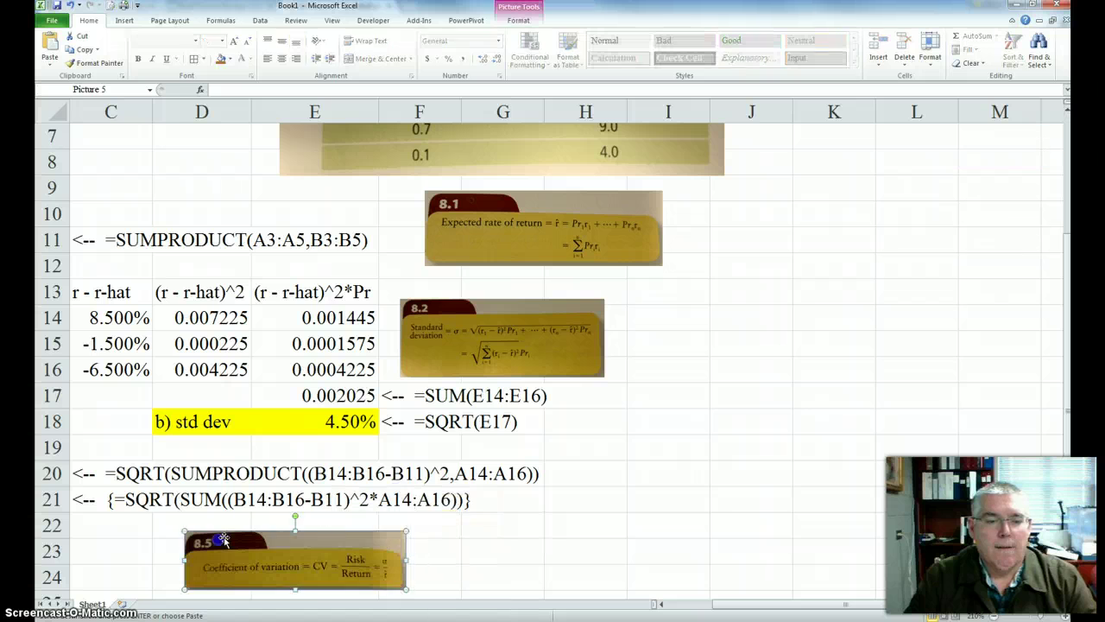
drag(724, 602, 526, 602)
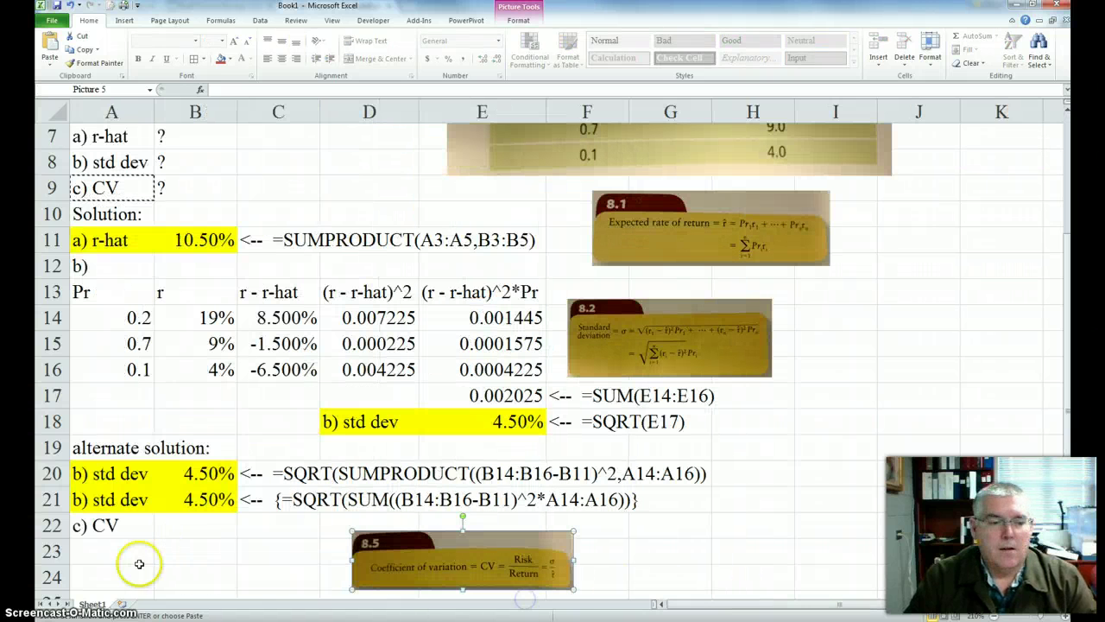
Step: Compute the coefficient of variation in B22 with the formula =B21/B11
click(177, 526)
text(=)
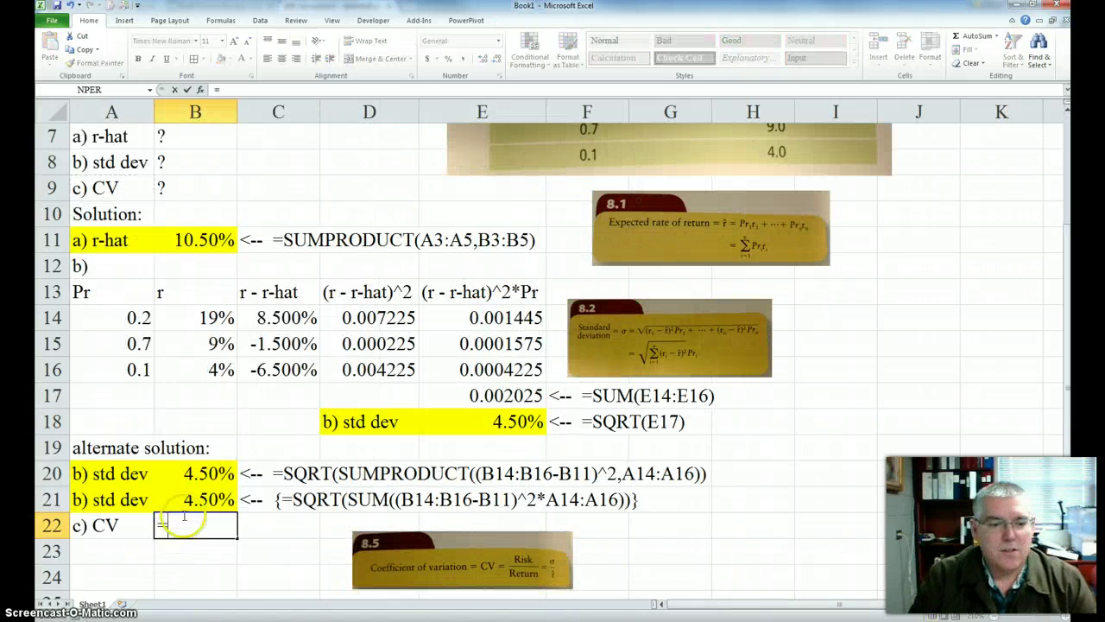
click(203, 499)
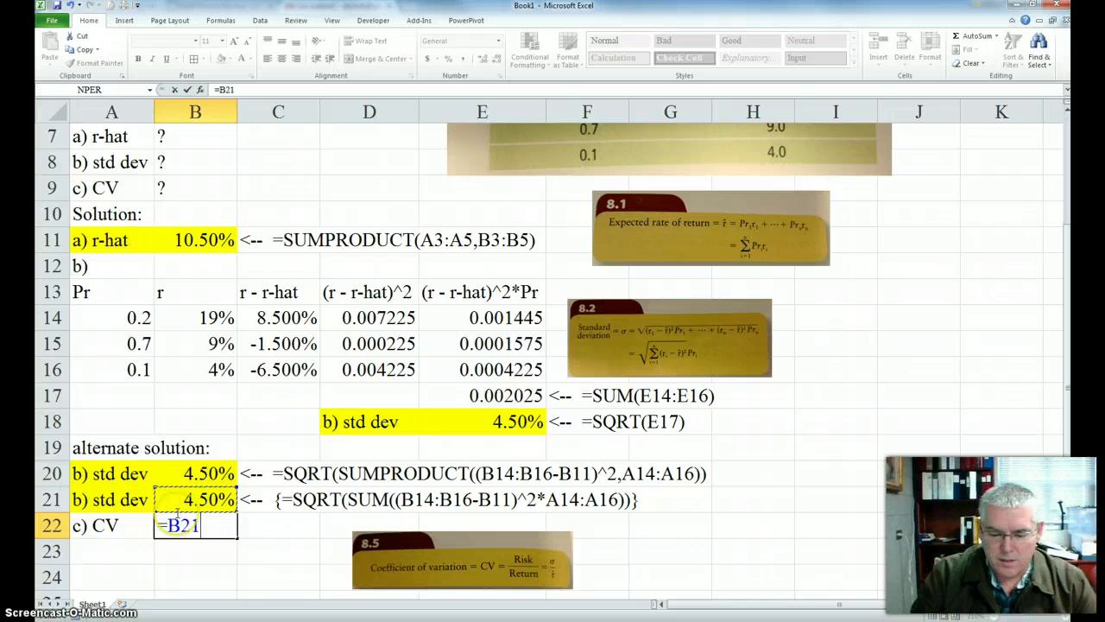
text(/)
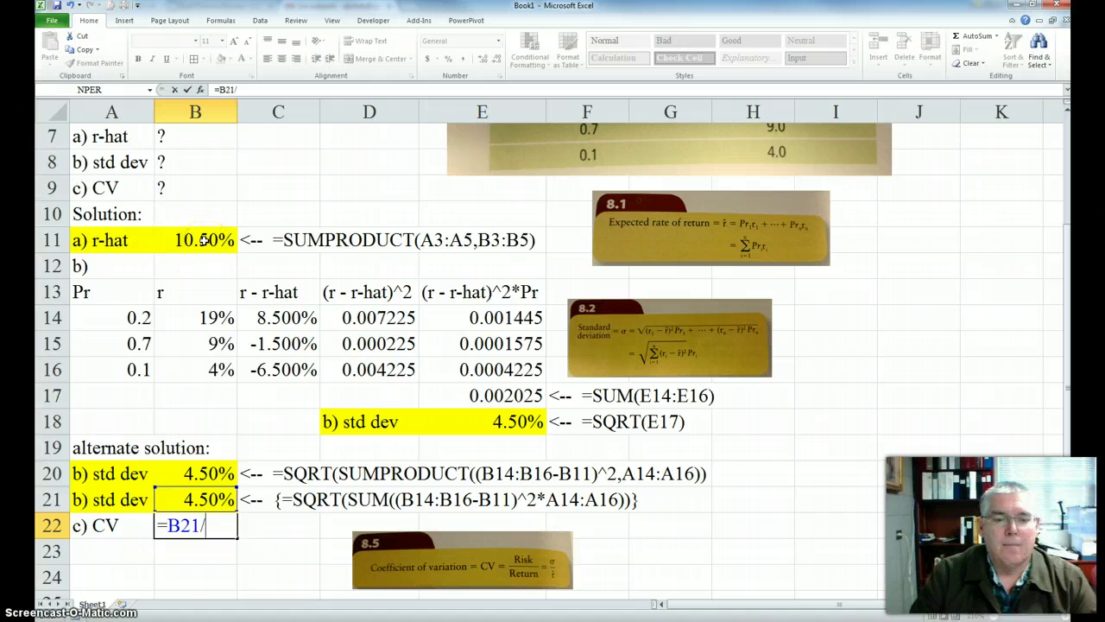
click(203, 240)
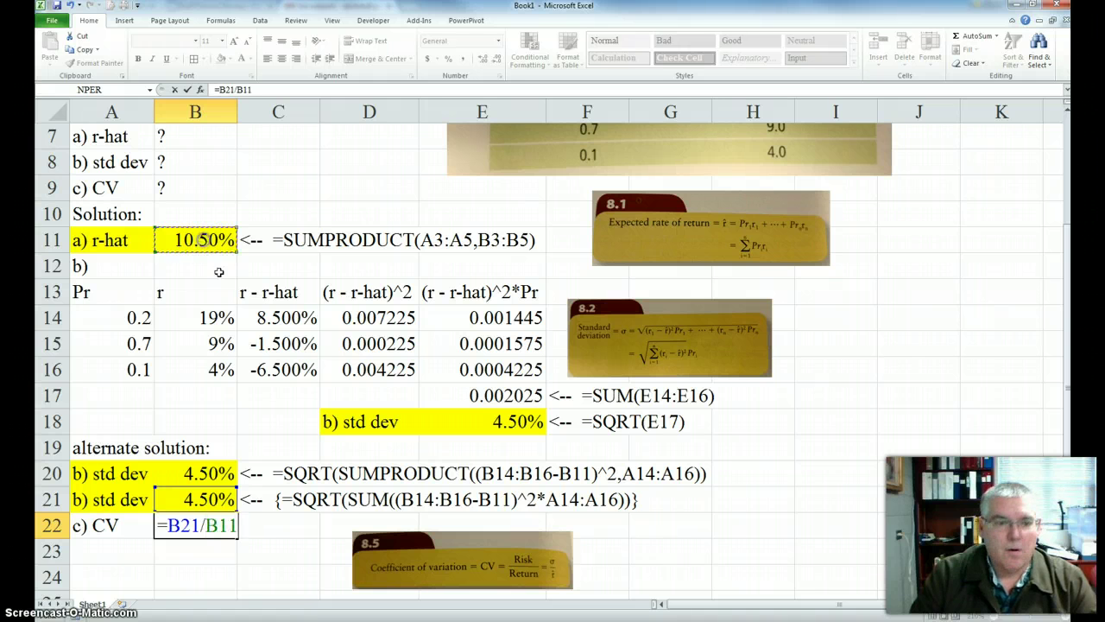
key(Return)
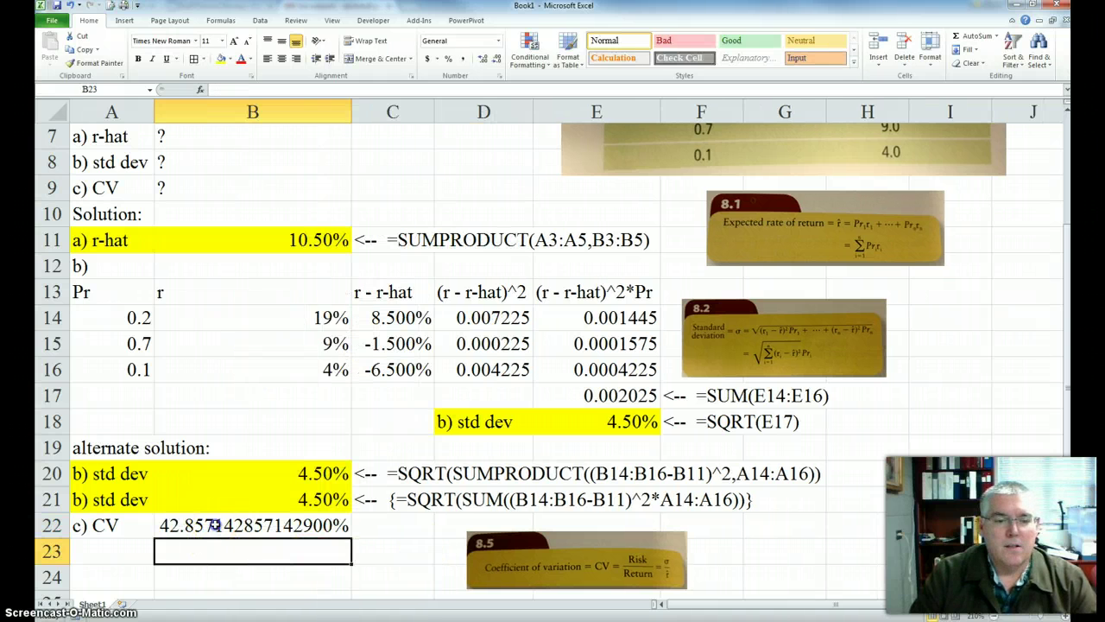
Step: Change the format of the coefficient of variation in B22 to Number
click(212, 524)
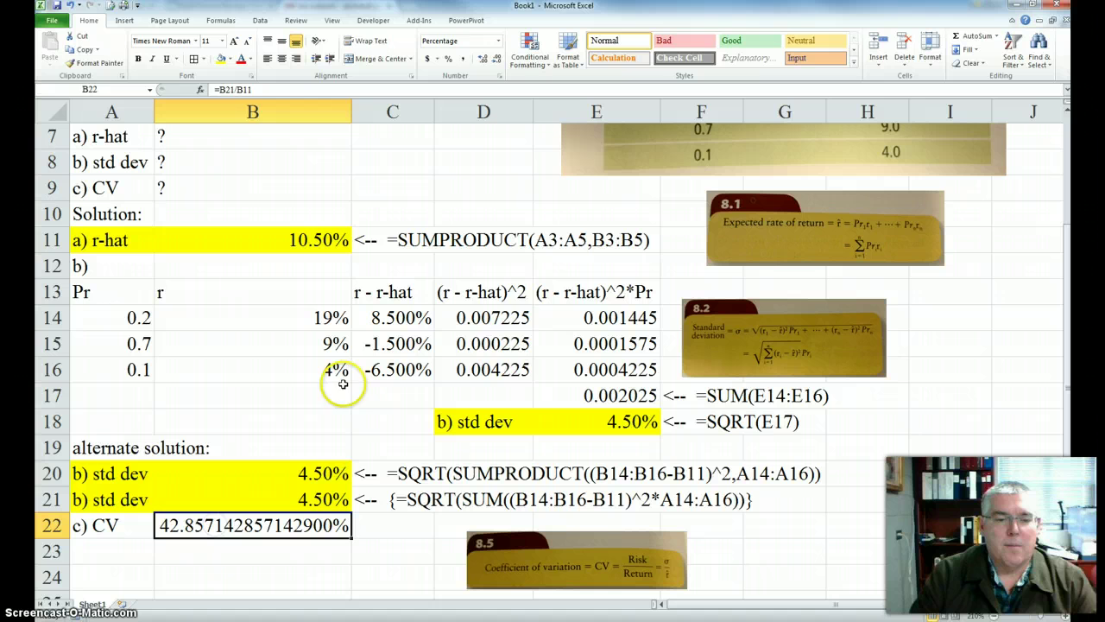
click(498, 45)
click(466, 85)
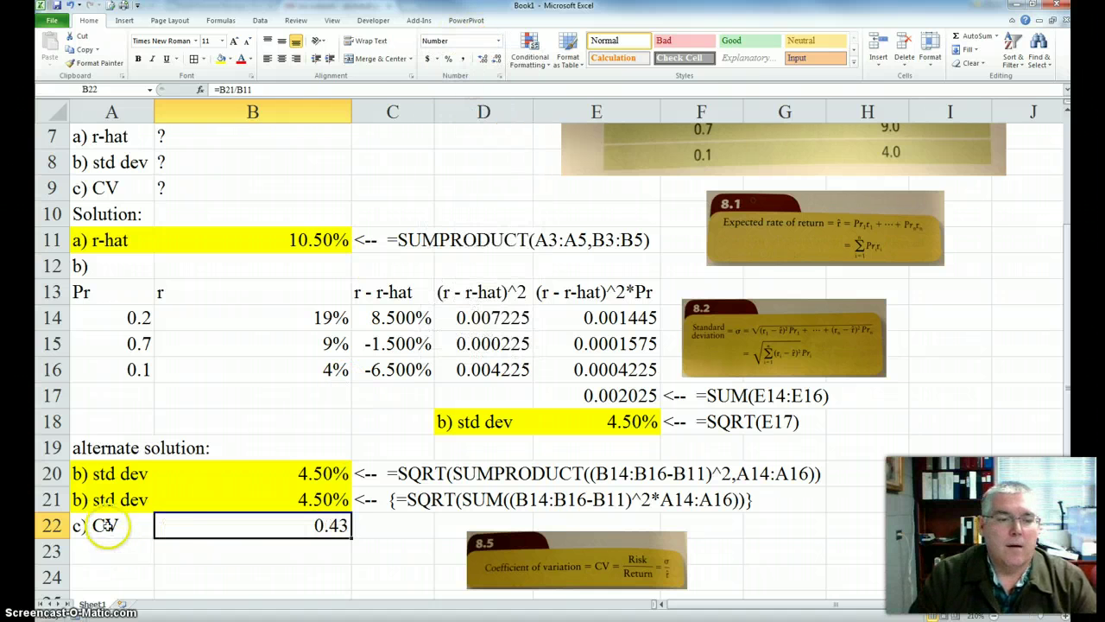
Step: Highlight A22:B22 in yellow and shift the 8.5 formula picture closer to the CV result, starting in column C
drag(104, 525, 200, 522)
click(221, 58)
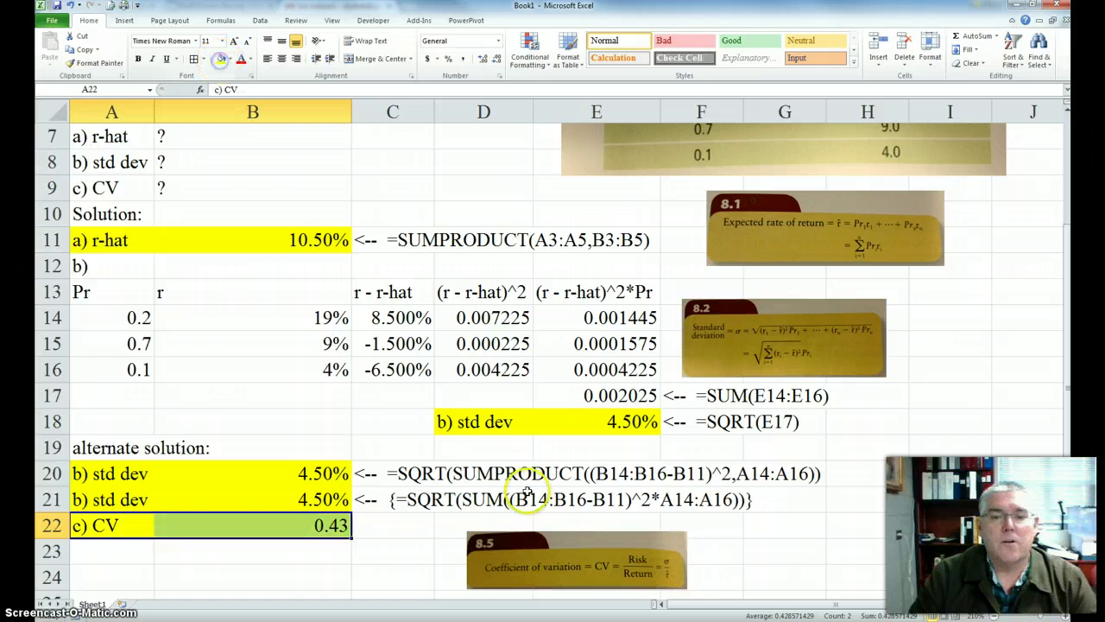
drag(572, 540, 497, 528)
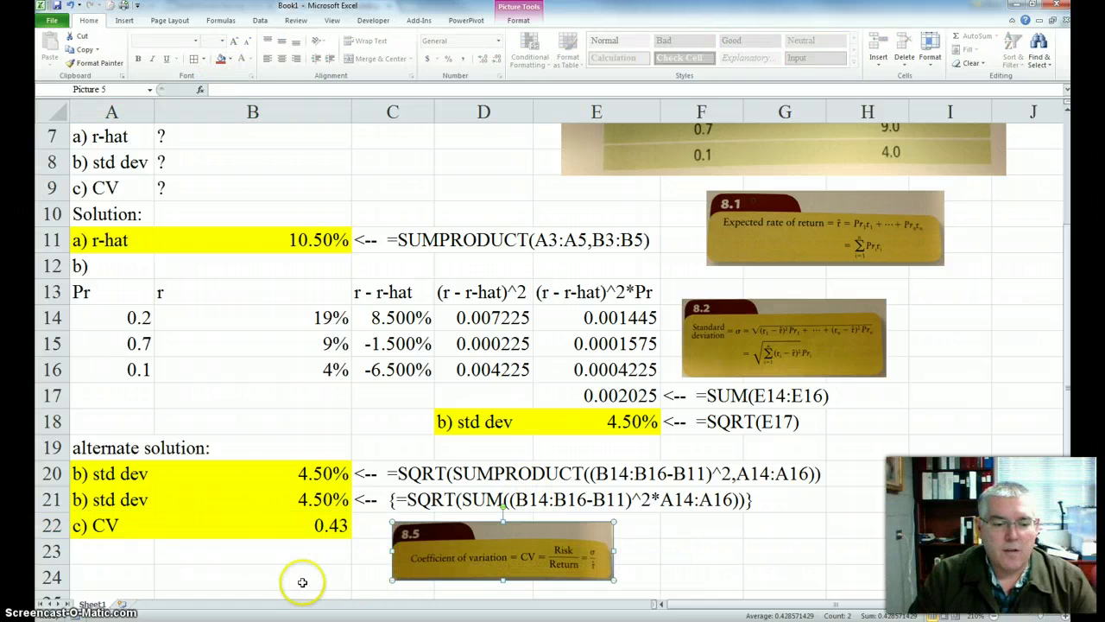